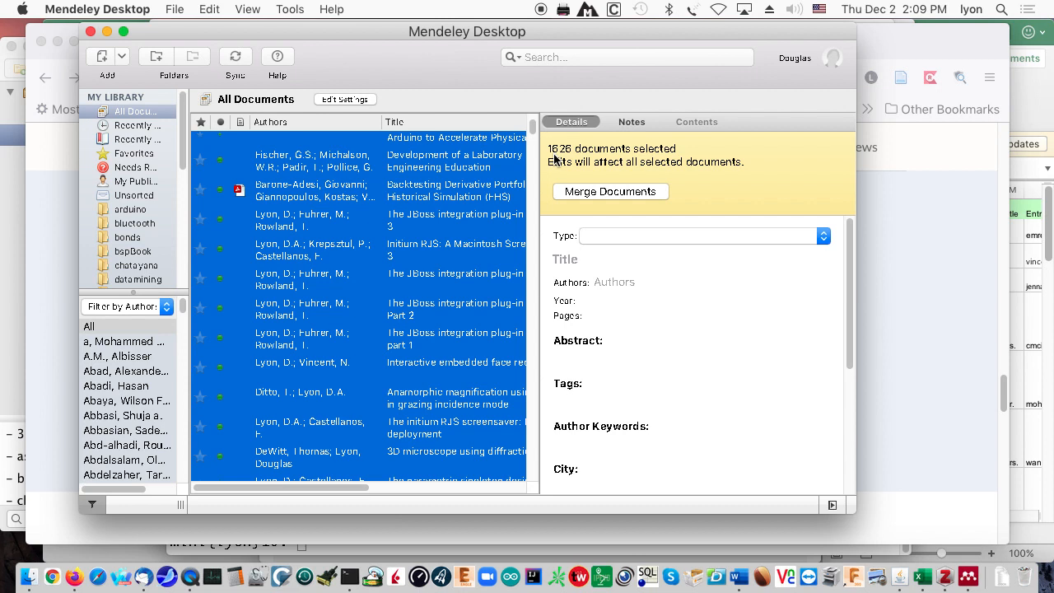
Step: Export all the selected documents in BibTeX format as MyBib.bib to the attachments folder
right_click(339, 185)
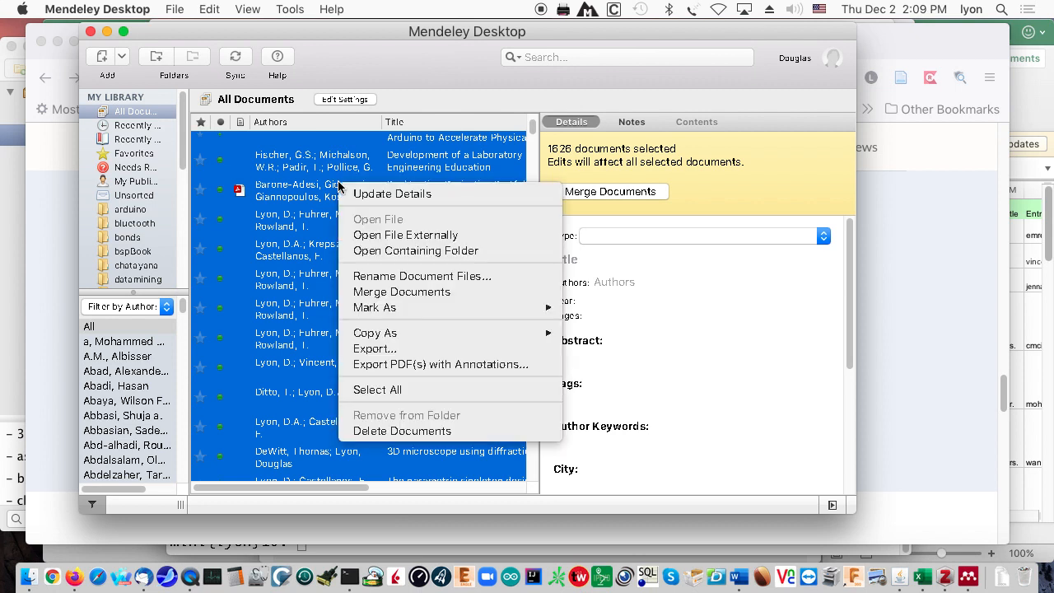
left_click(366, 349)
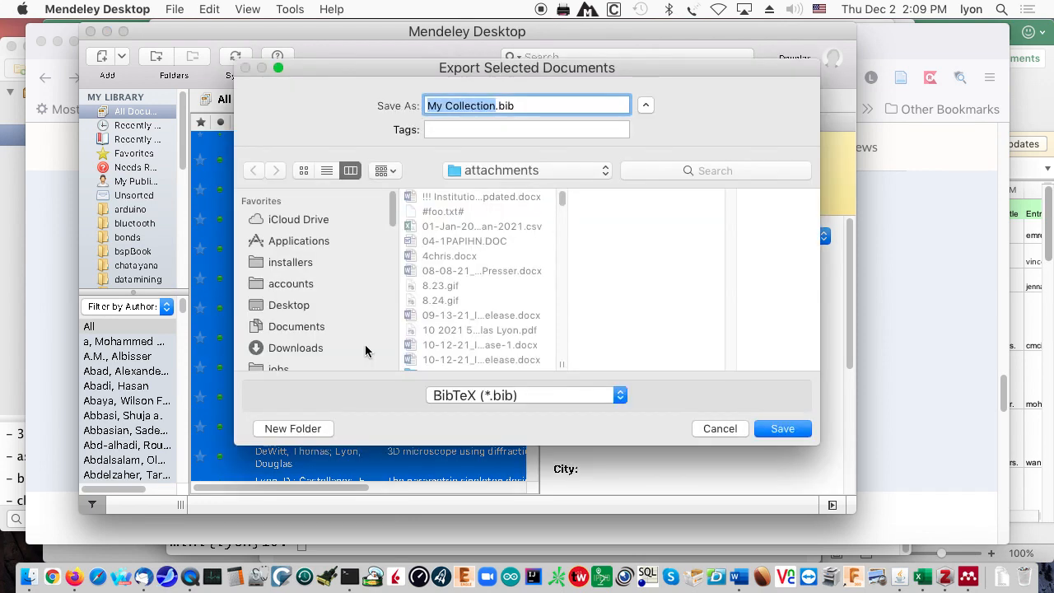
left_click(466, 106)
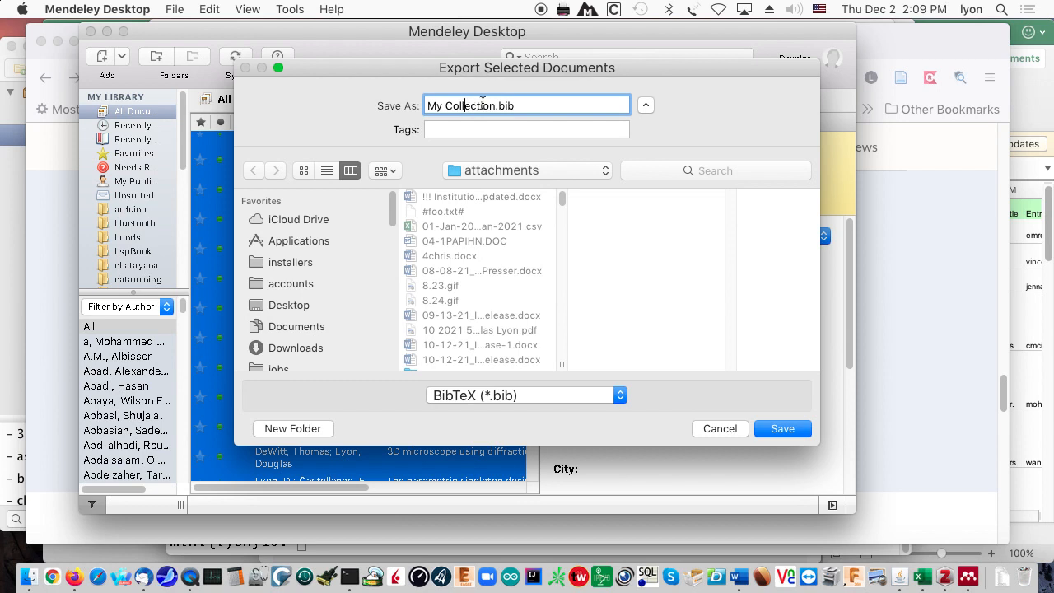
left_click_drag(497, 105, 403, 93)
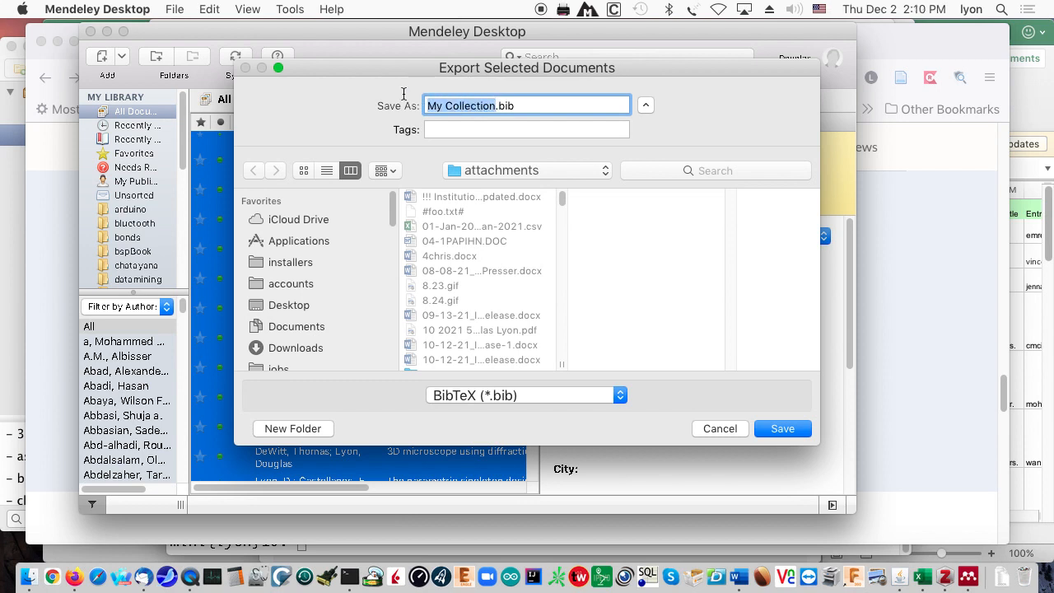
type("My")
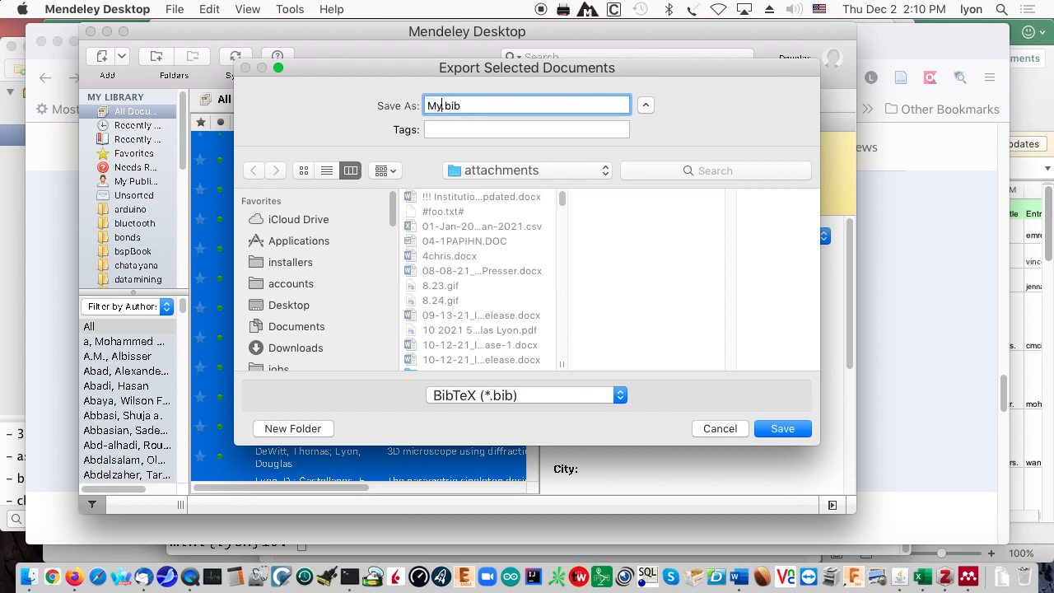
type("Bob")
key("BackSpace")
key("BackSpace")
type("ib")
key("Return")
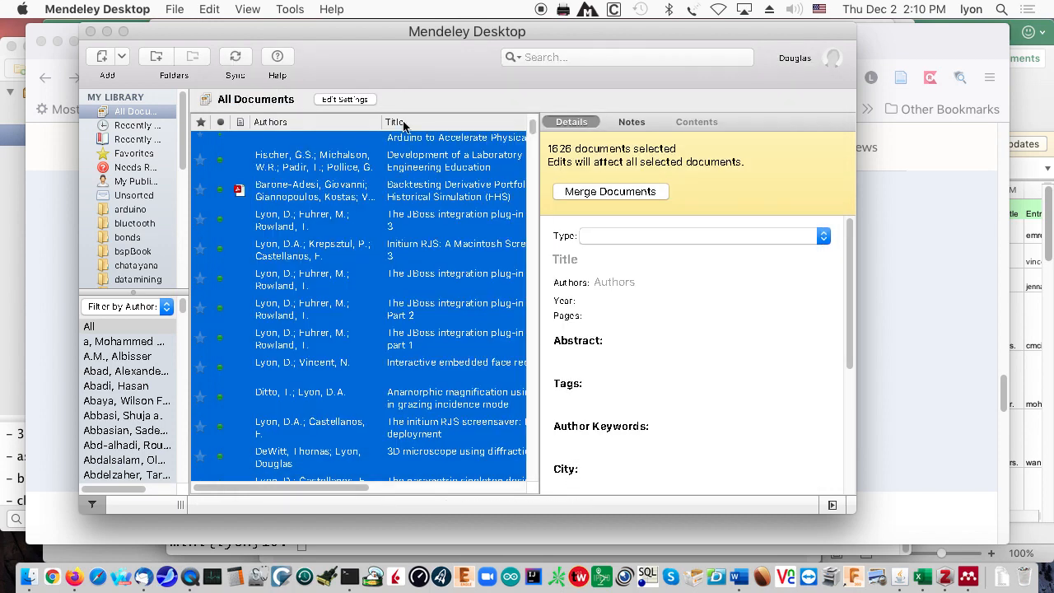
Step: Switch to Terminal, print the working directory and list the files in Word's Office support folder
left_click(350, 576)
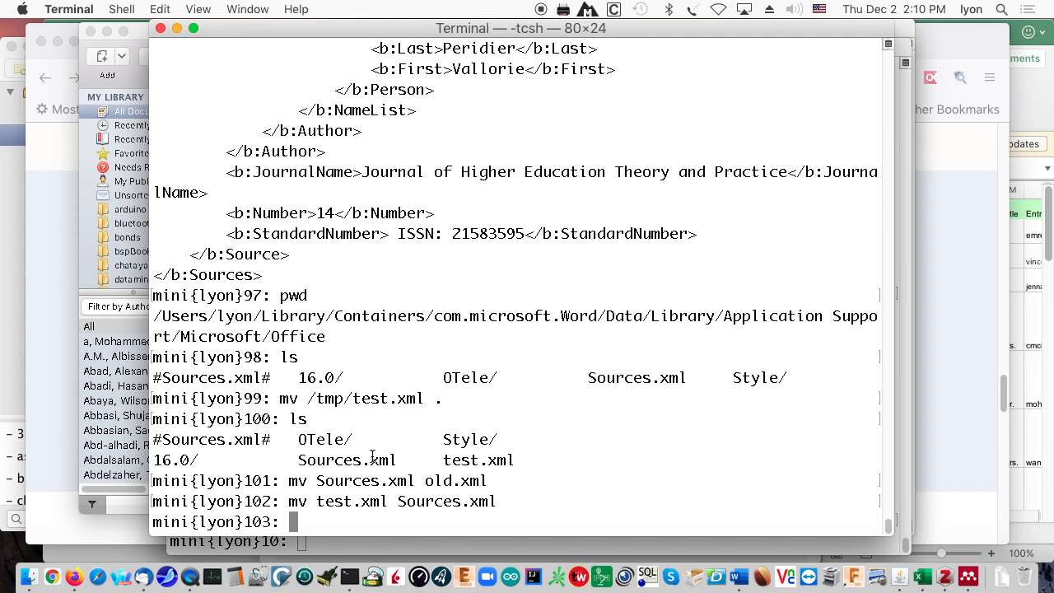
type("owd")
key("Return")
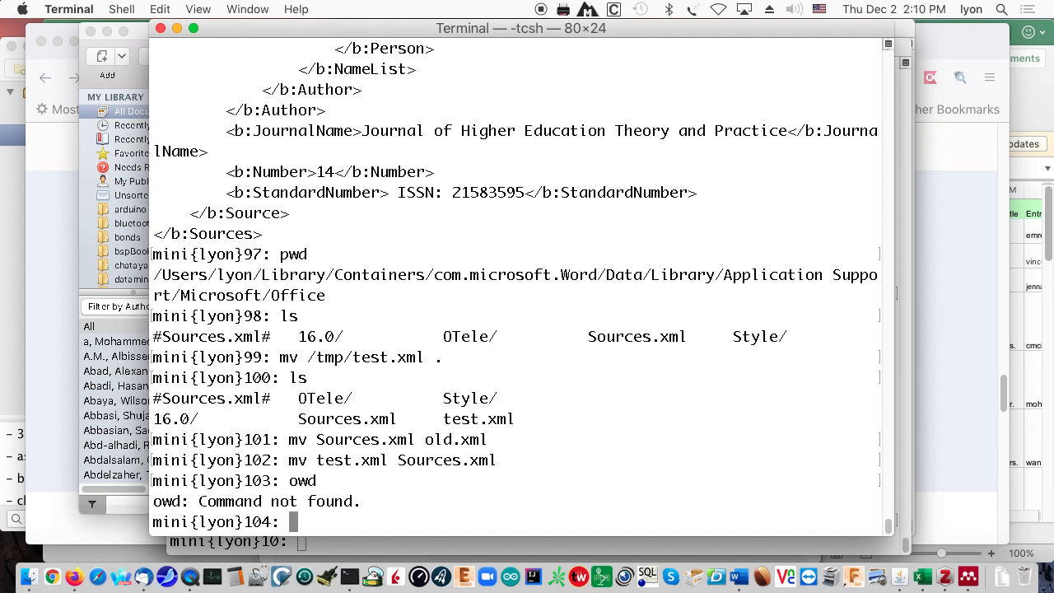
type("pwd")
key("Return")
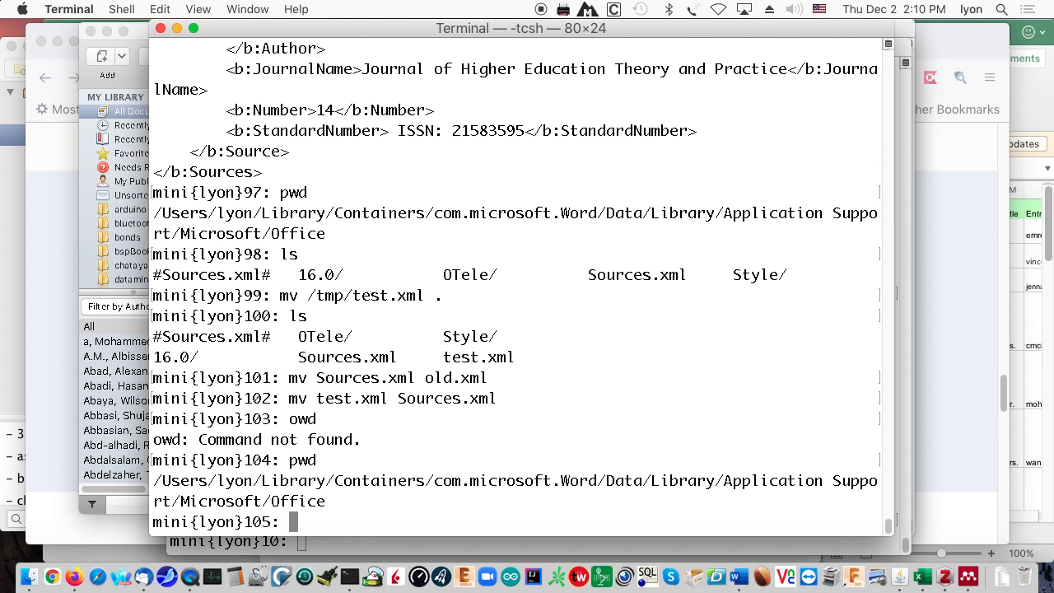
type("ls")
key("Return")
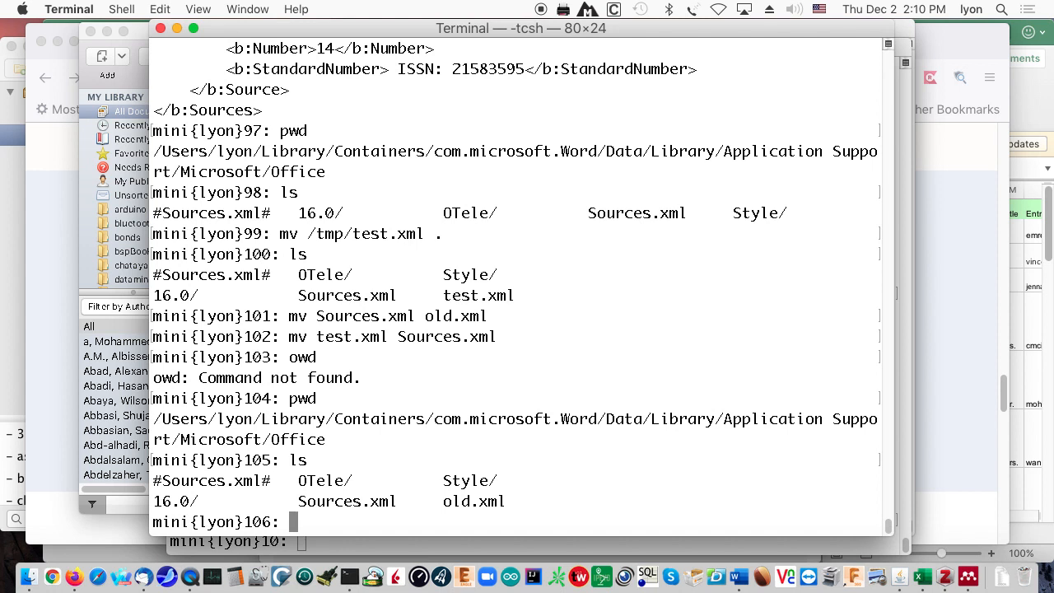
Step: Rename Sources.xml to oldSources.xml with mv, and restore old.xml as Sources.xml
type("mv Sources.xml ")
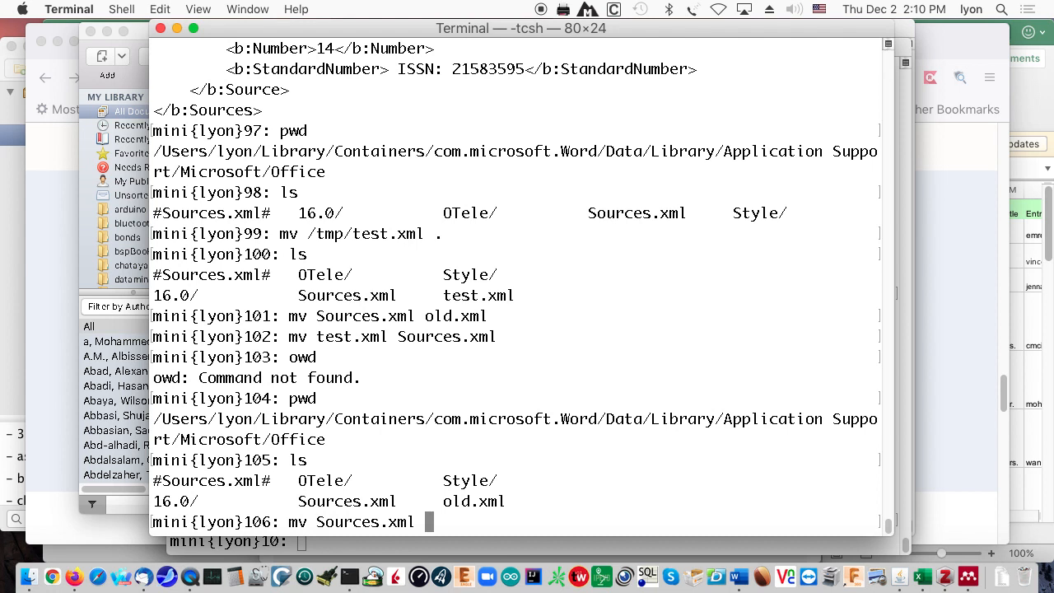
type("oldSources")
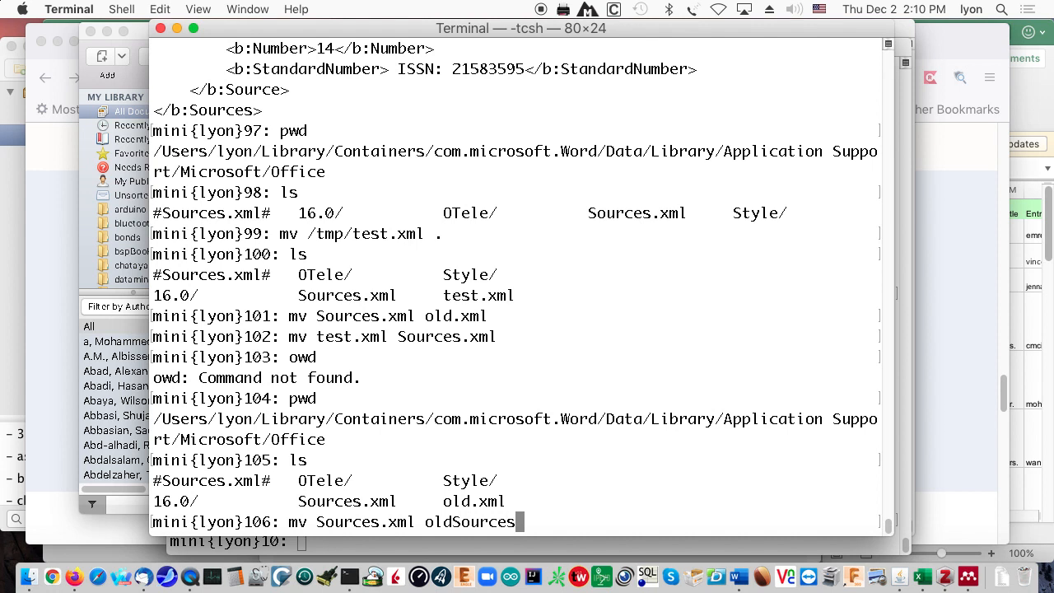
type(".xml")
key("Return")
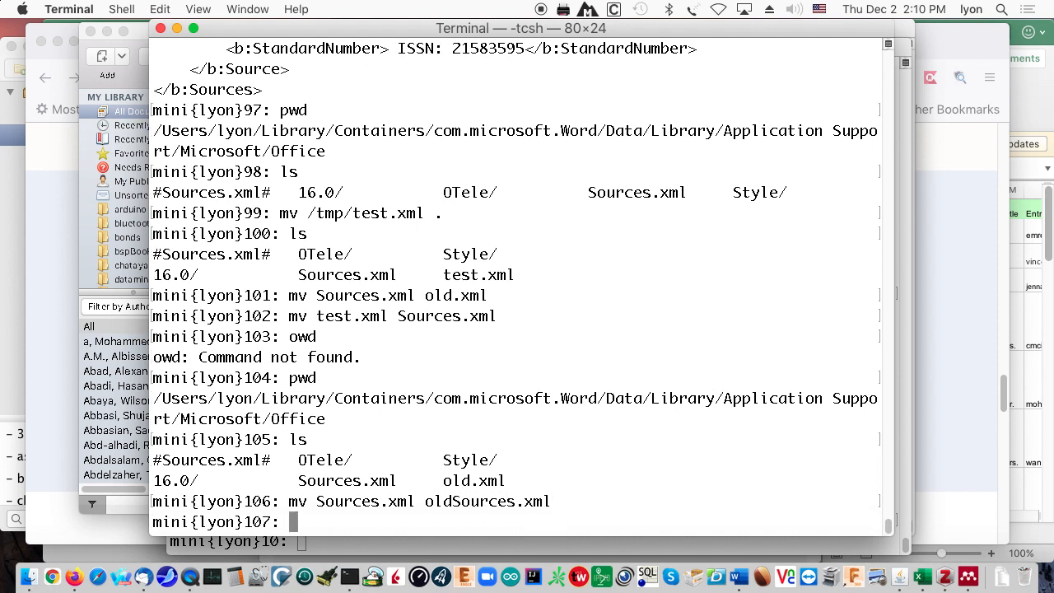
type("mv old.x")
key("Tab")
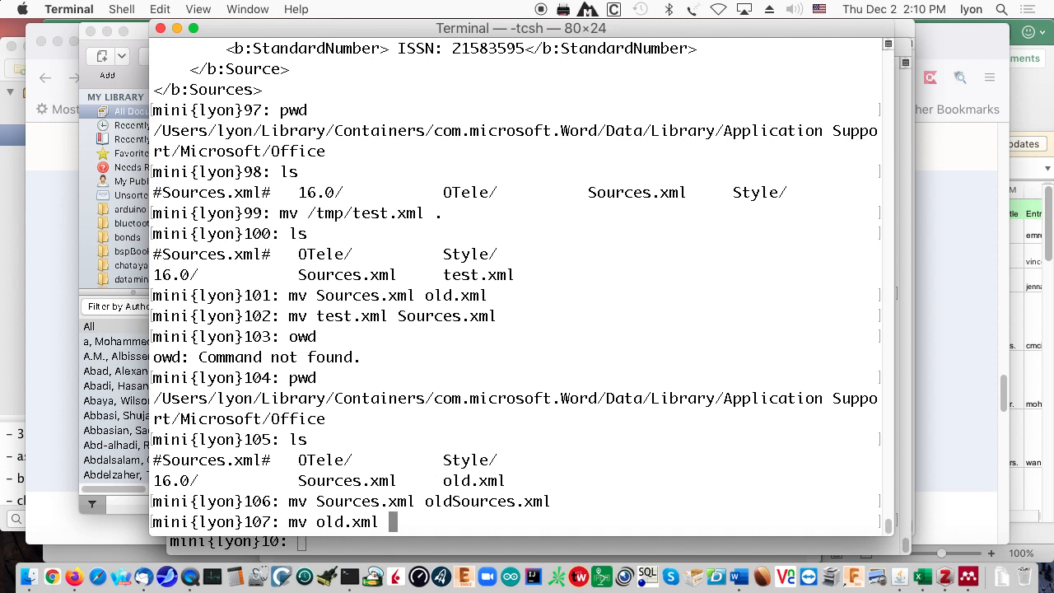
type("Sources.xml")
key("Return")
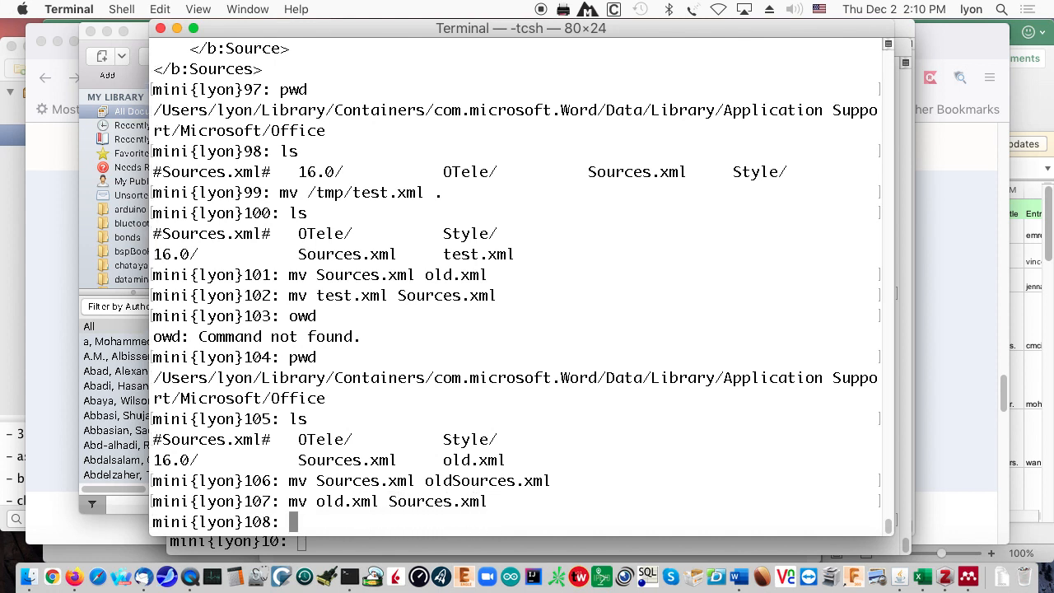
Step: Display the contents of Sources.xml with the more command
type("more so")
key("BackSpace")
key("BackSpace")
type("So")
key("Tab")
key("Return")
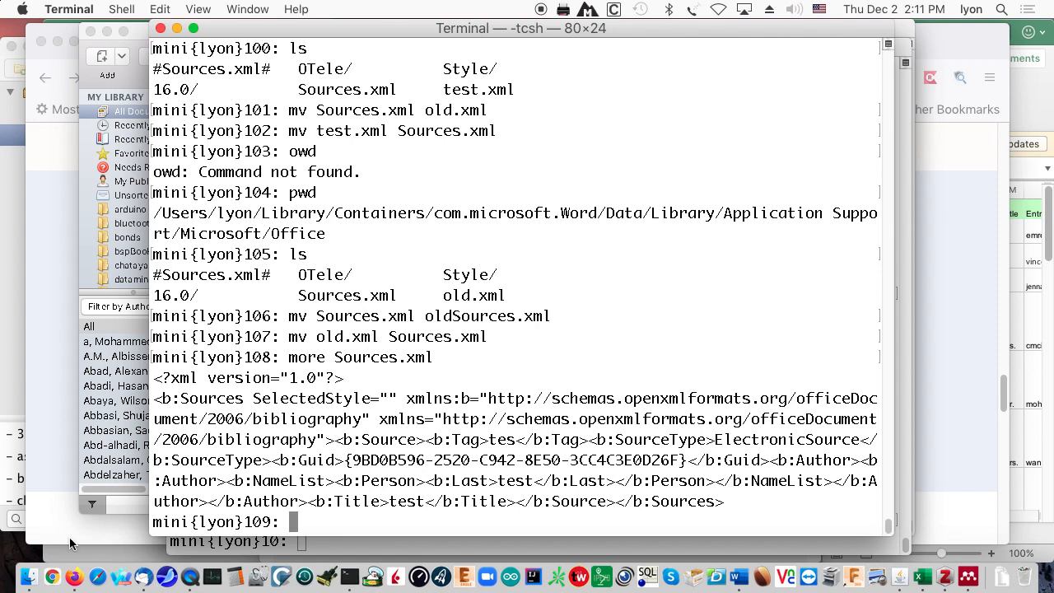
Step: Switch to Firefox and bring up the JabRef download offer for mac OS X
left_click(74, 578)
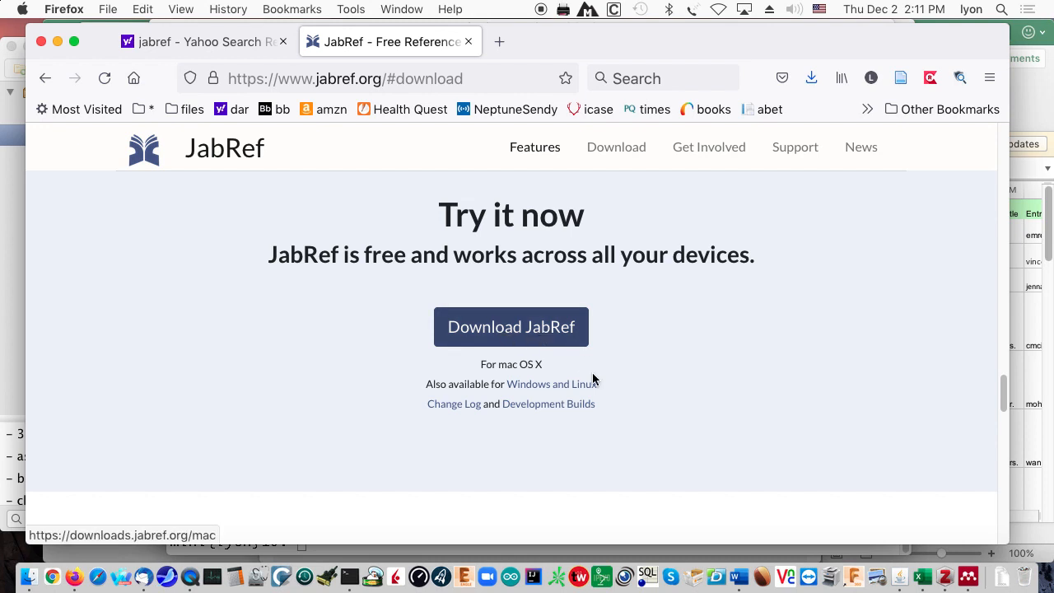
left_click(514, 344)
Step: Switch to Finder, launch JabRef.app from the Applications folder and close the Finder window
left_click(26, 579)
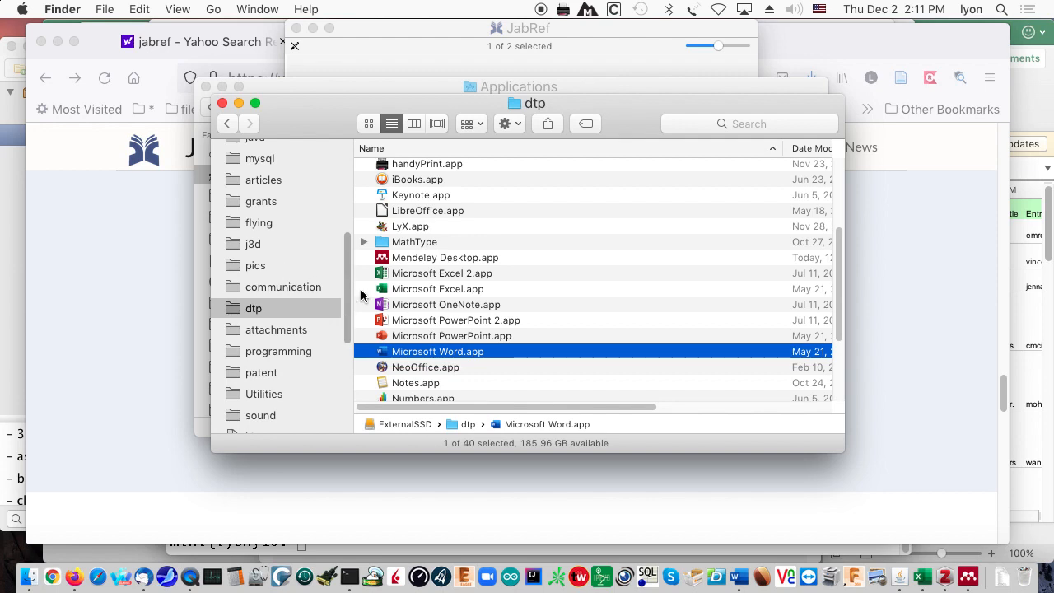
left_click_drag(350, 292, 326, 154)
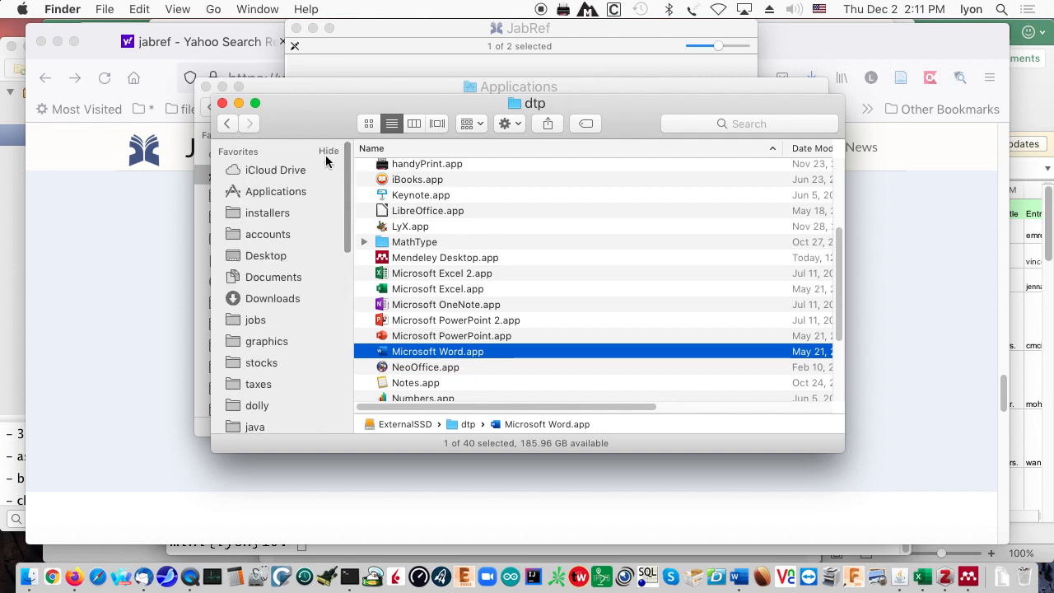
left_click(276, 190)
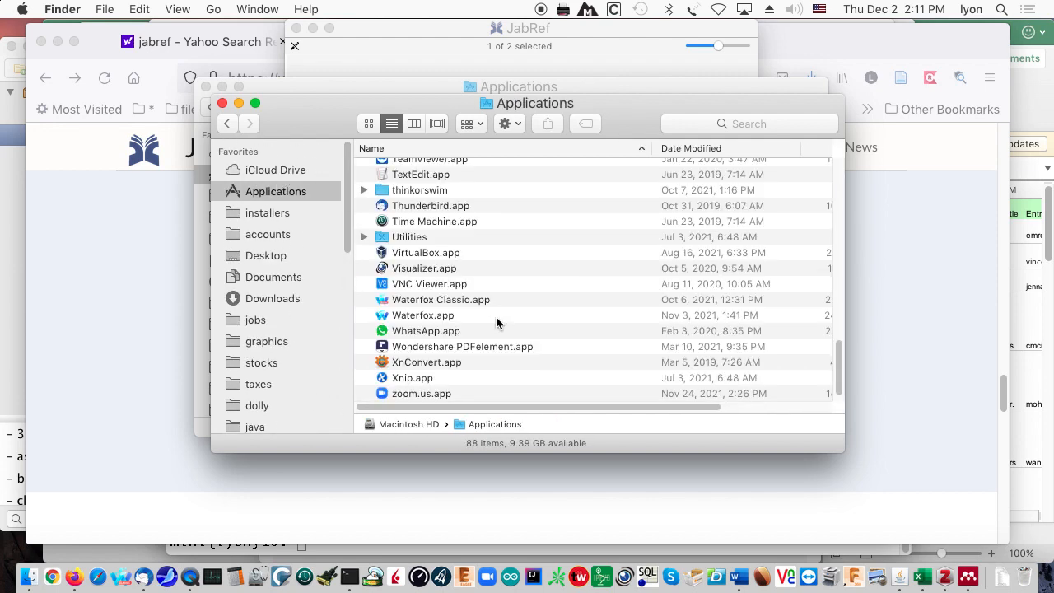
scroll(496, 322, "up", 5)
key("j")
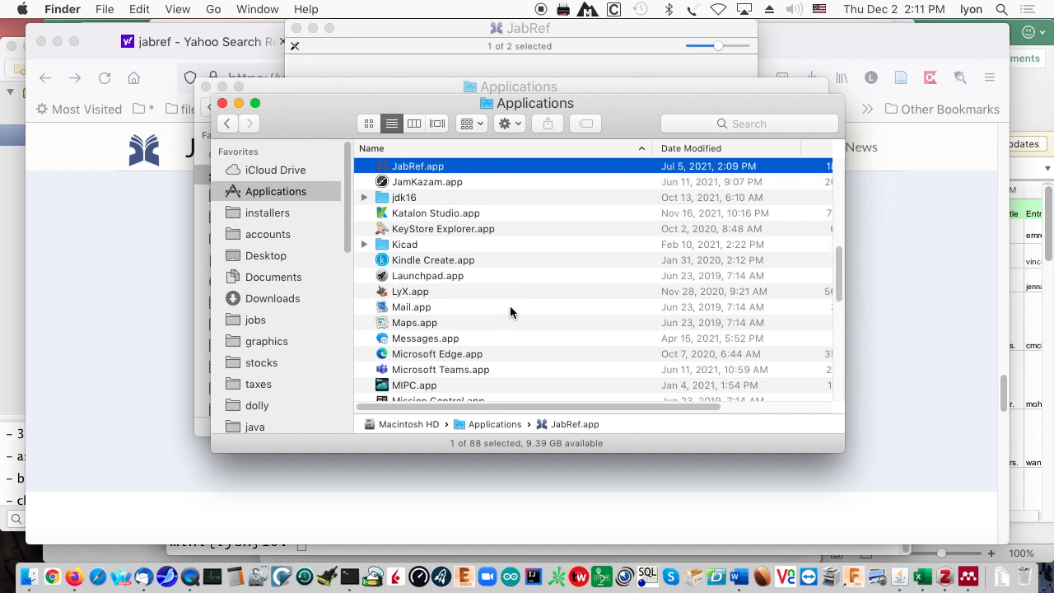
double_click(416, 167)
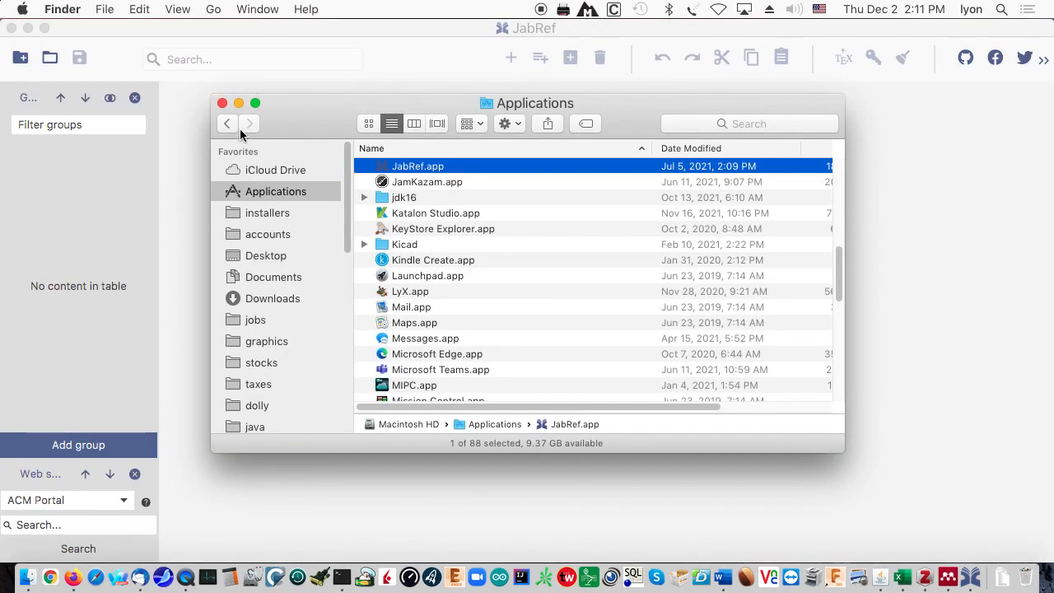
left_click(222, 103)
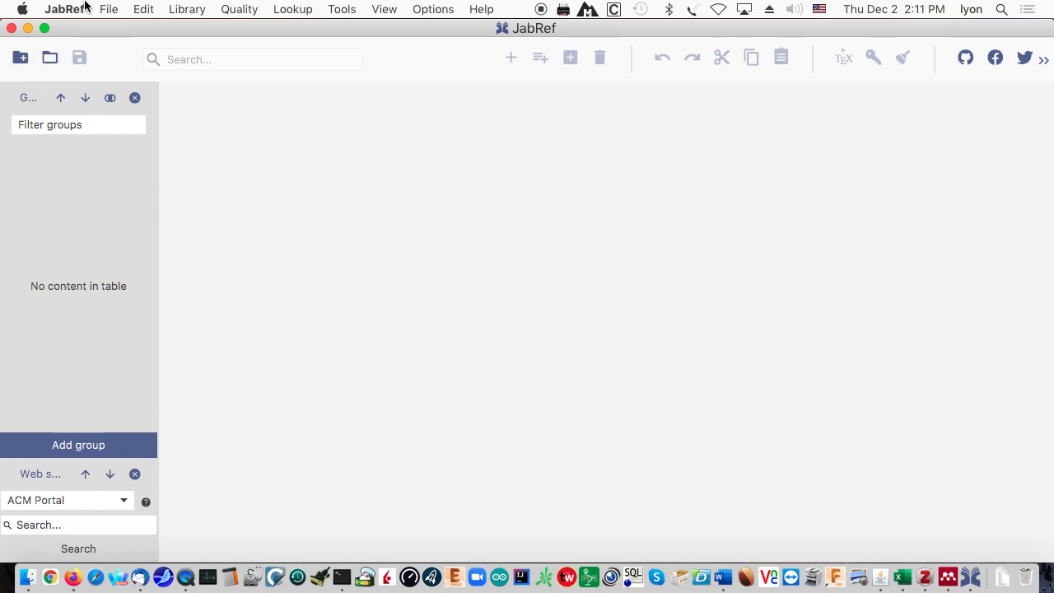
Step: Import MyBib.bib from the attachments folder into a new library
left_click(109, 8)
mouse_move(185, 137)
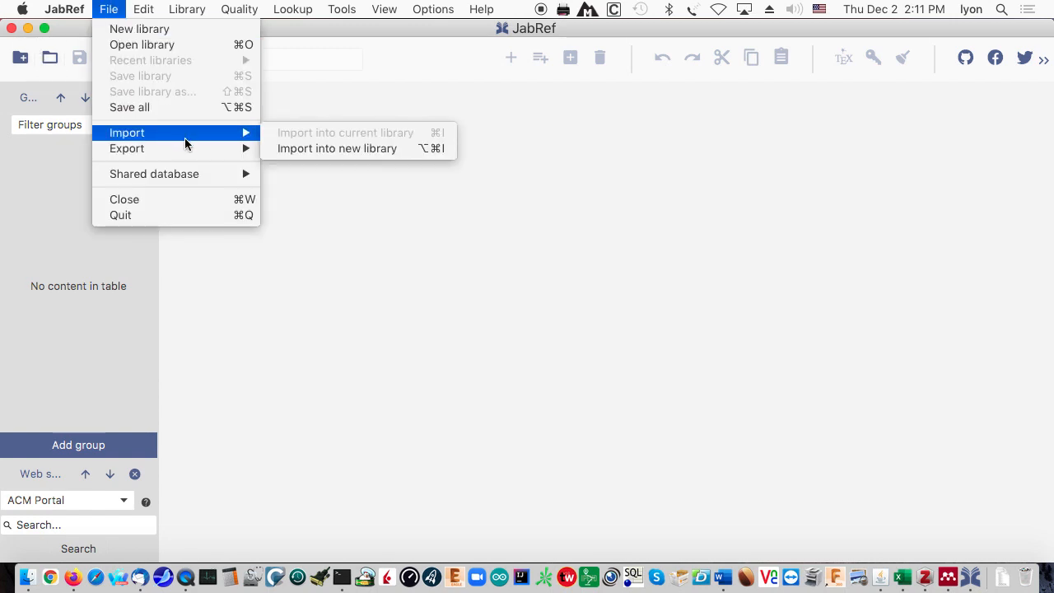
left_click(358, 153)
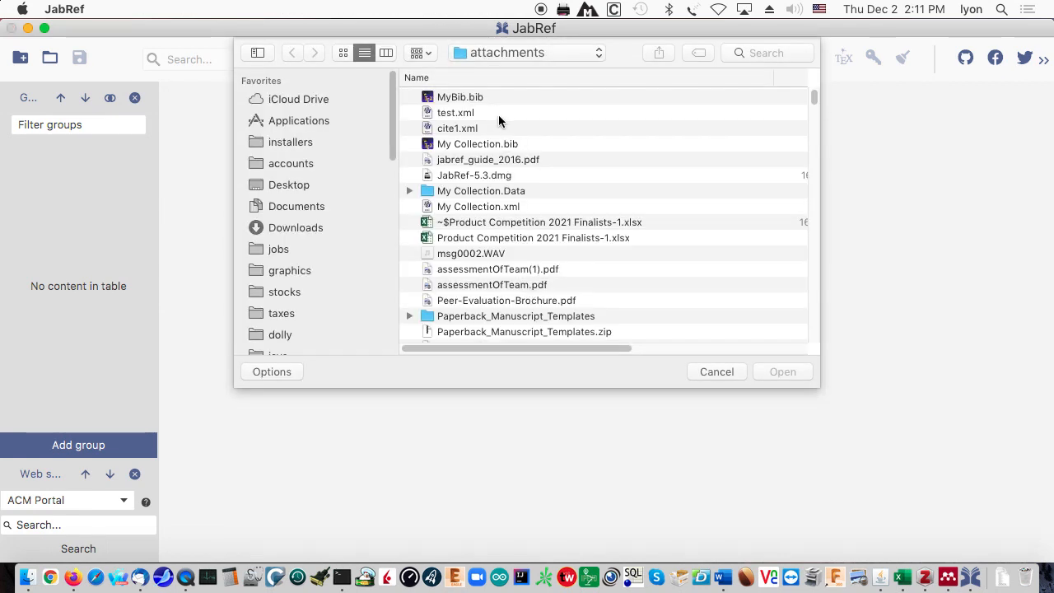
left_click(455, 98)
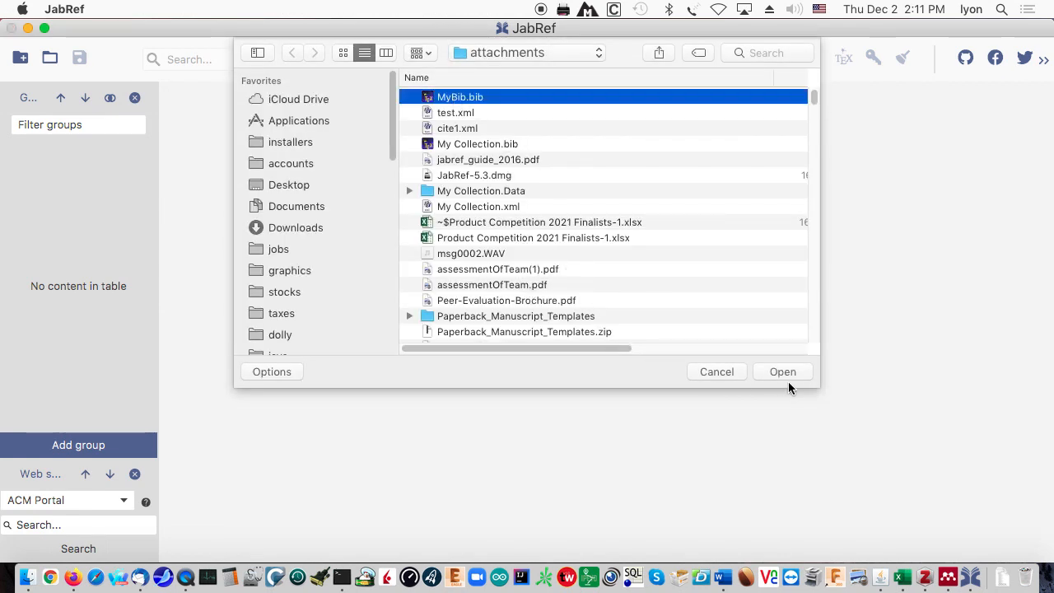
left_click(808, 371)
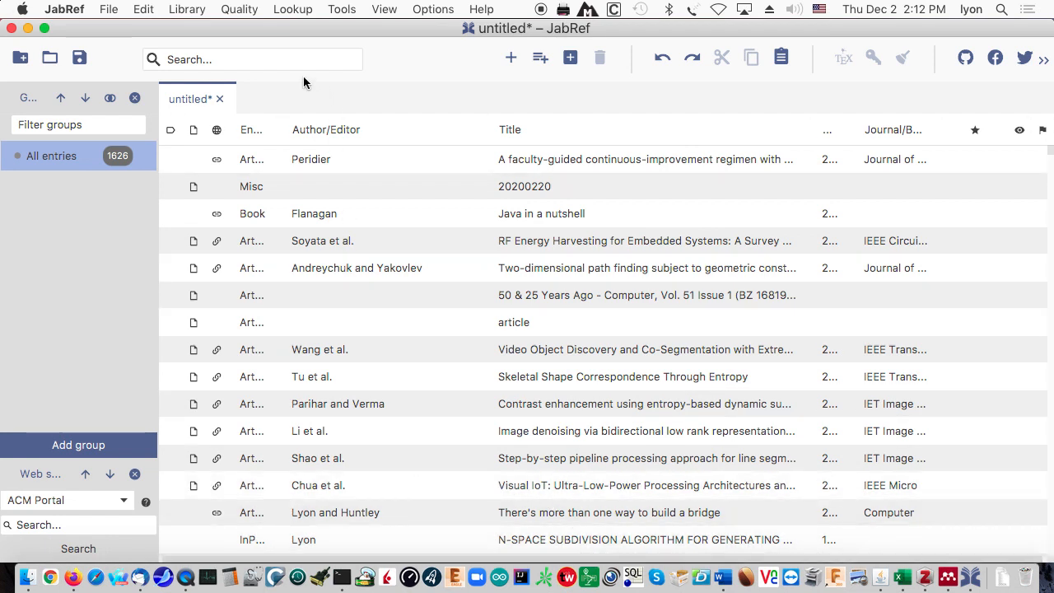
Step: Export all library entries in MS Office 2007 format as jabRef.xml to the attachments folder
left_click(109, 9)
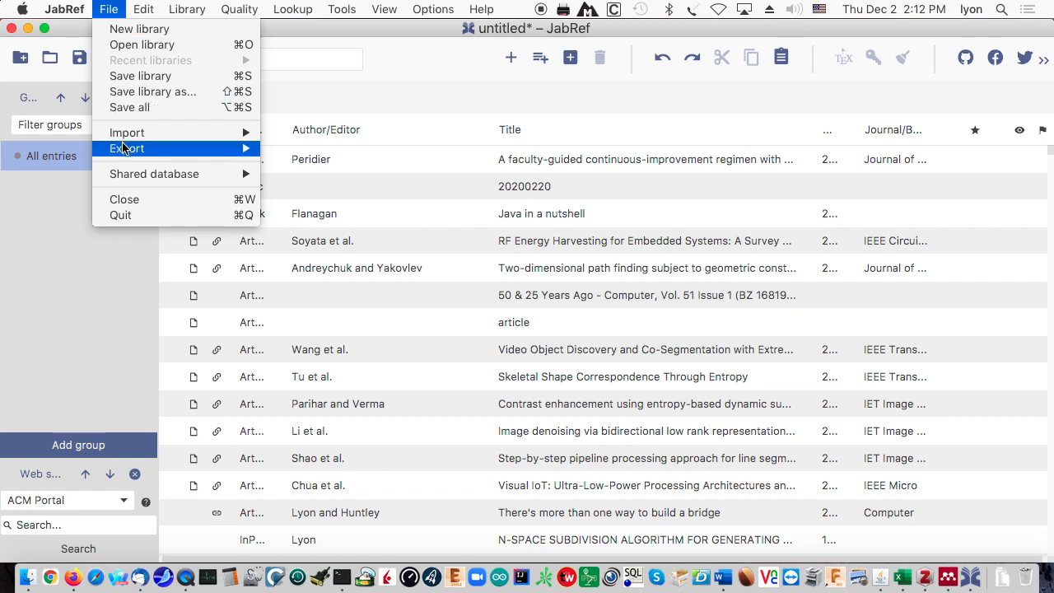
mouse_move(128, 147)
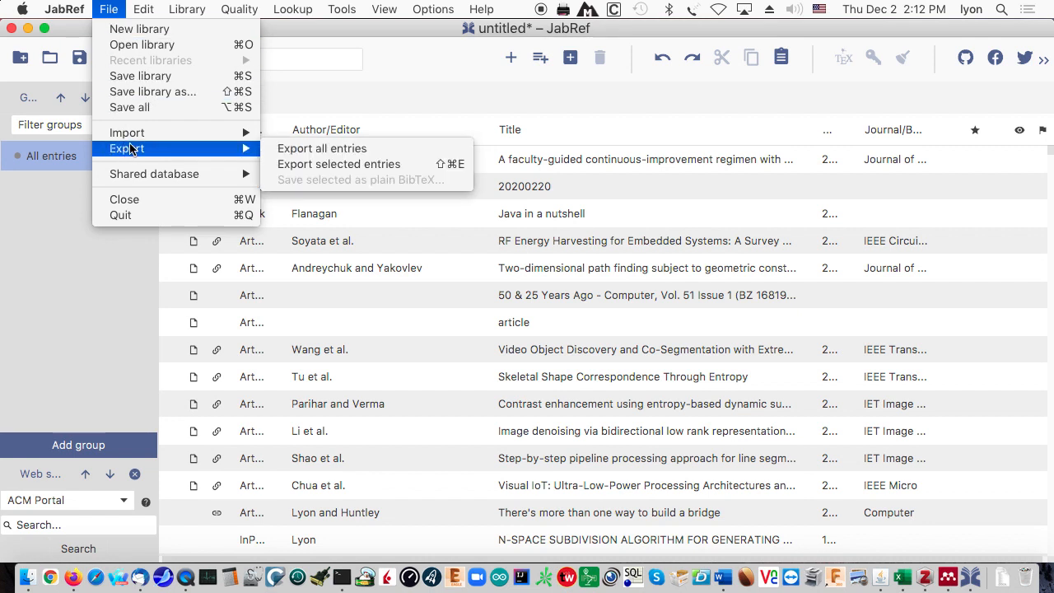
left_click(304, 149)
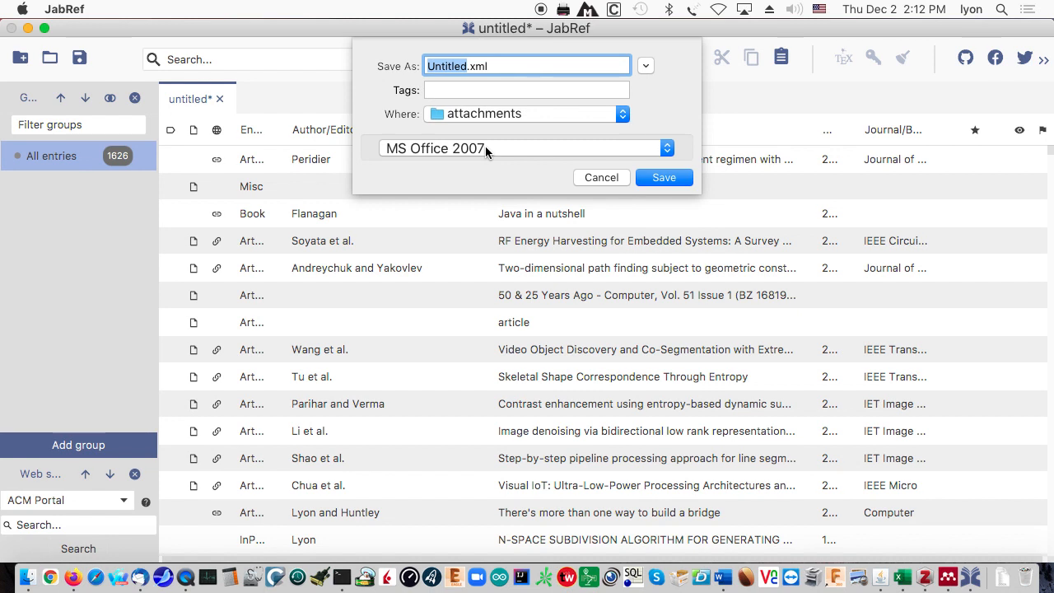
type("jabRef")
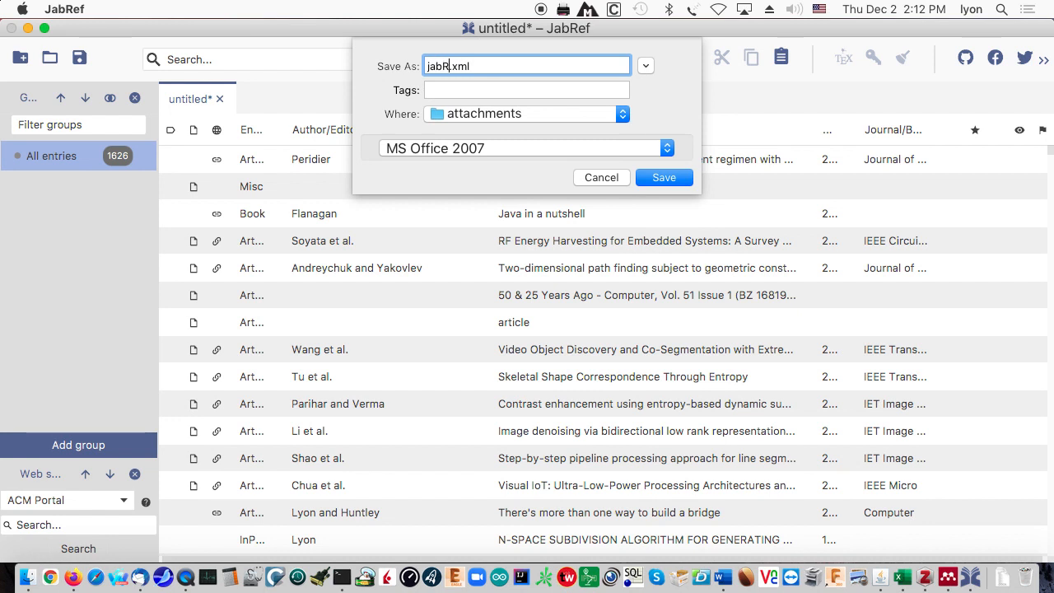
key("Return")
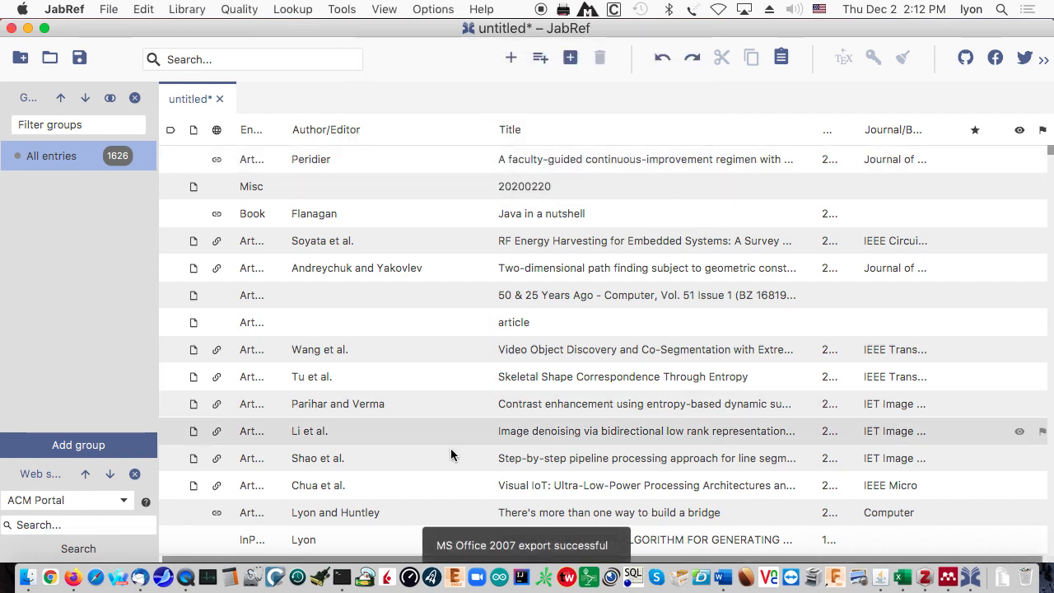
Step: Switch to the second Terminal window, the one used to copy test.xml, and print its working directory
left_click(342, 578)
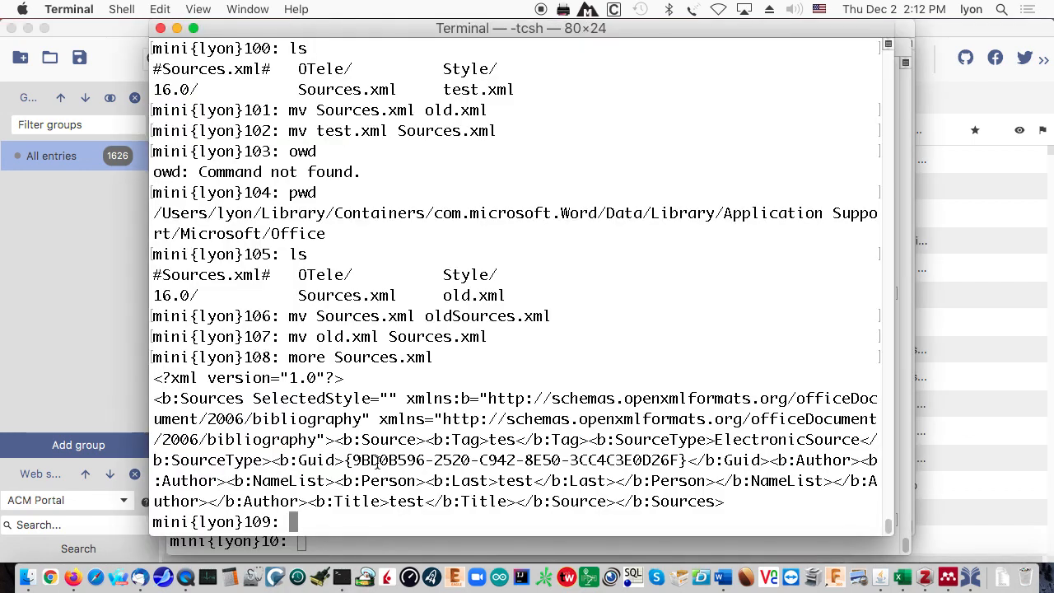
left_click(404, 548)
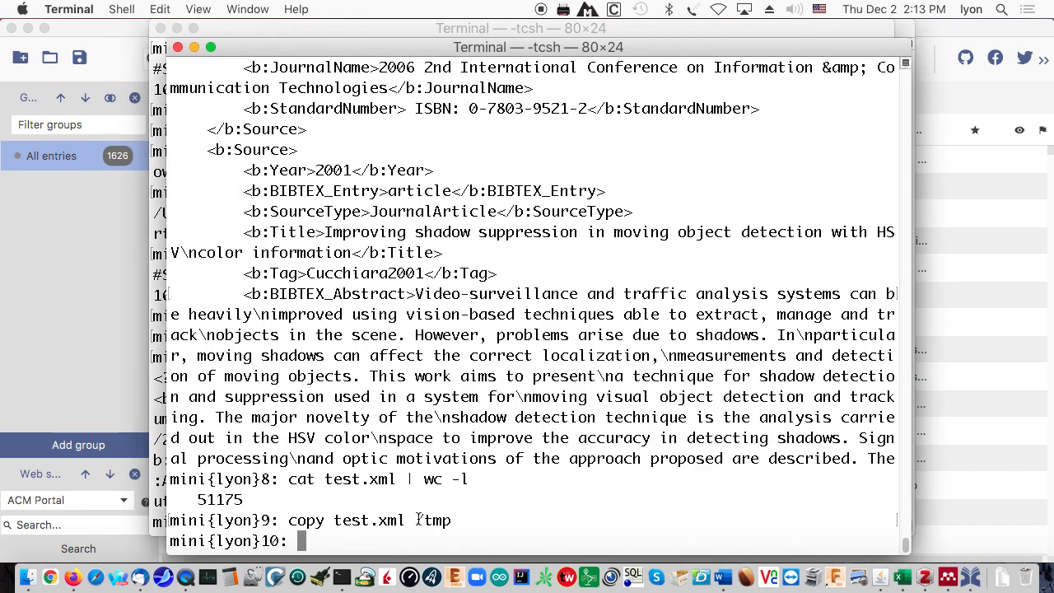
type("pwd")
key("Return")
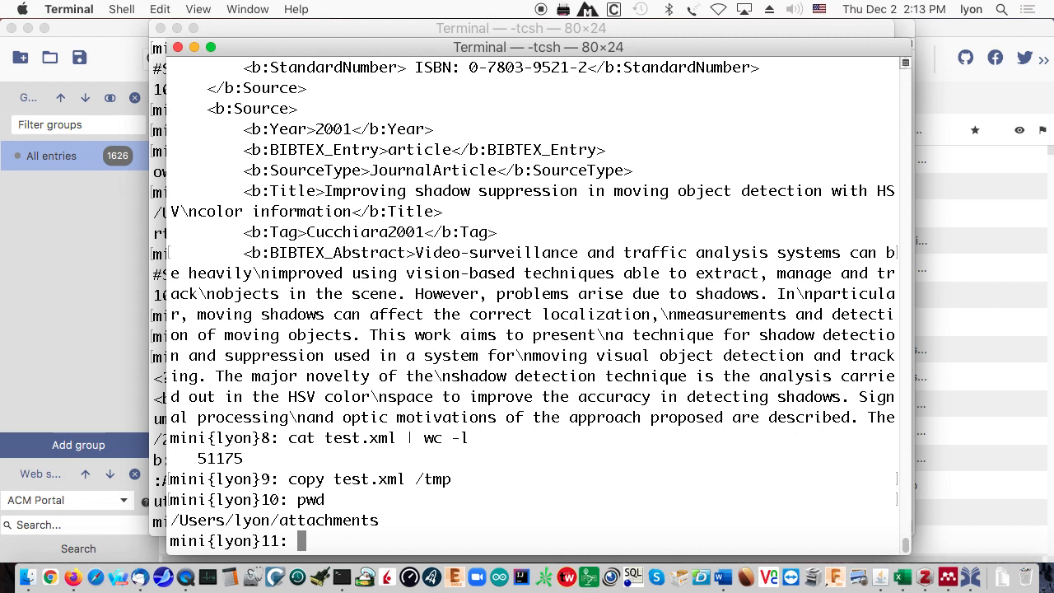
Step: List the XML files in the attachments folder and view the beginning of jabRef.xml with more, leaving the pager at the end
type("ls *xml")
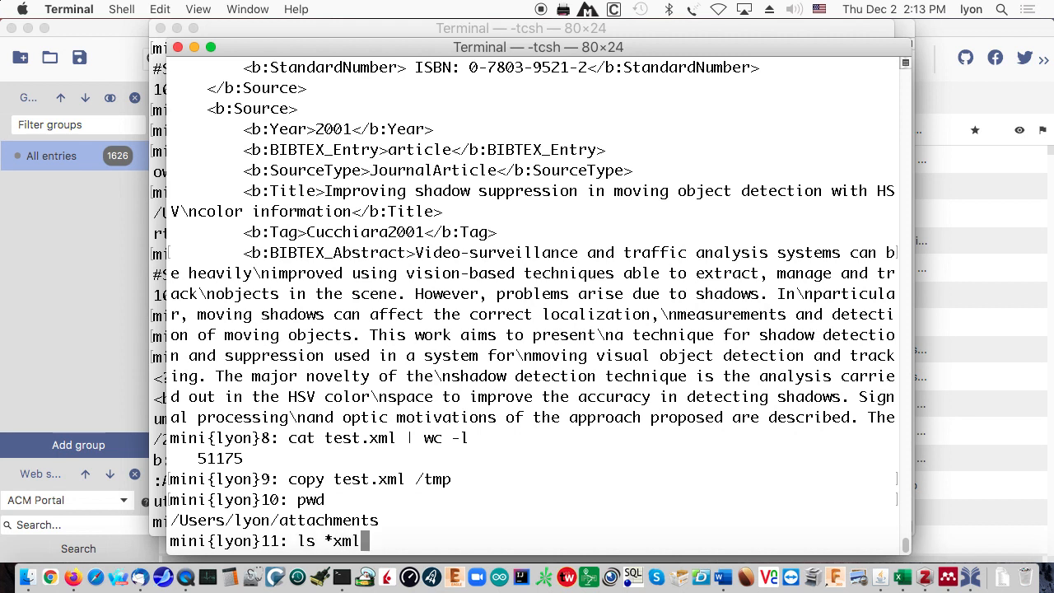
key("Return")
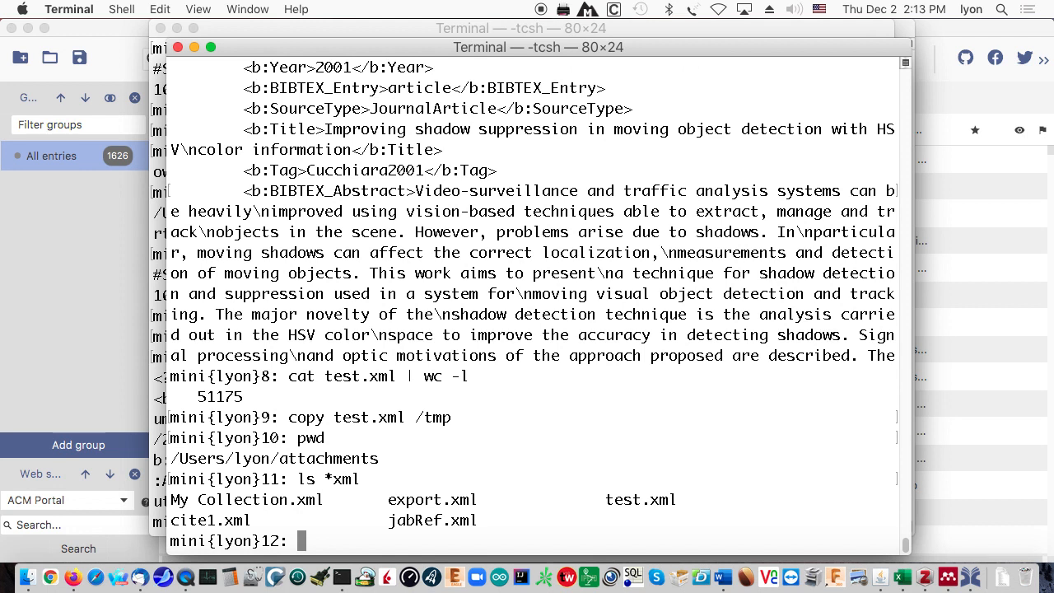
type("more jabR")
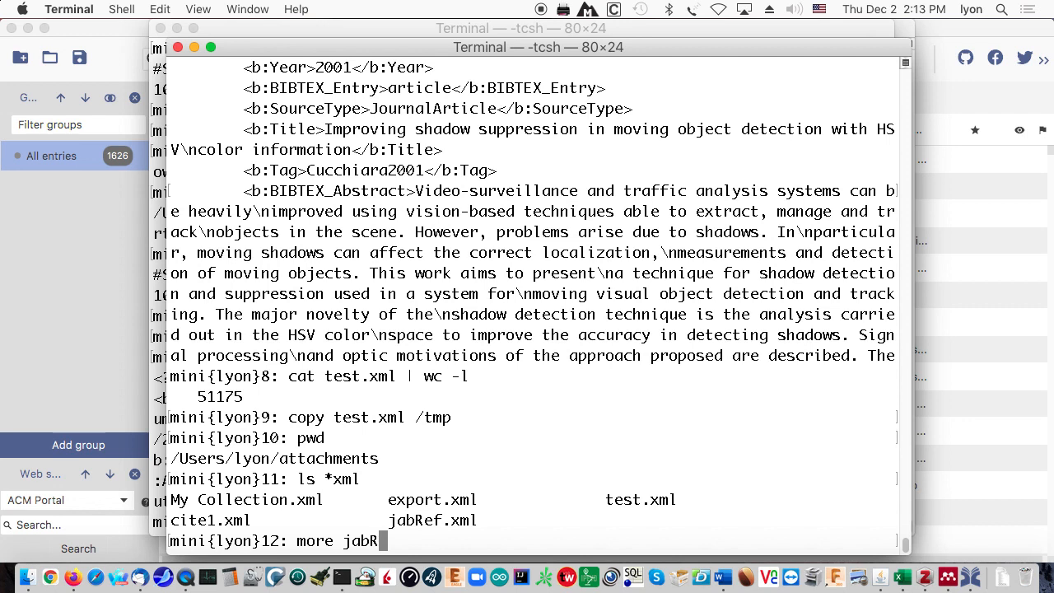
key("Tab")
key("Return")
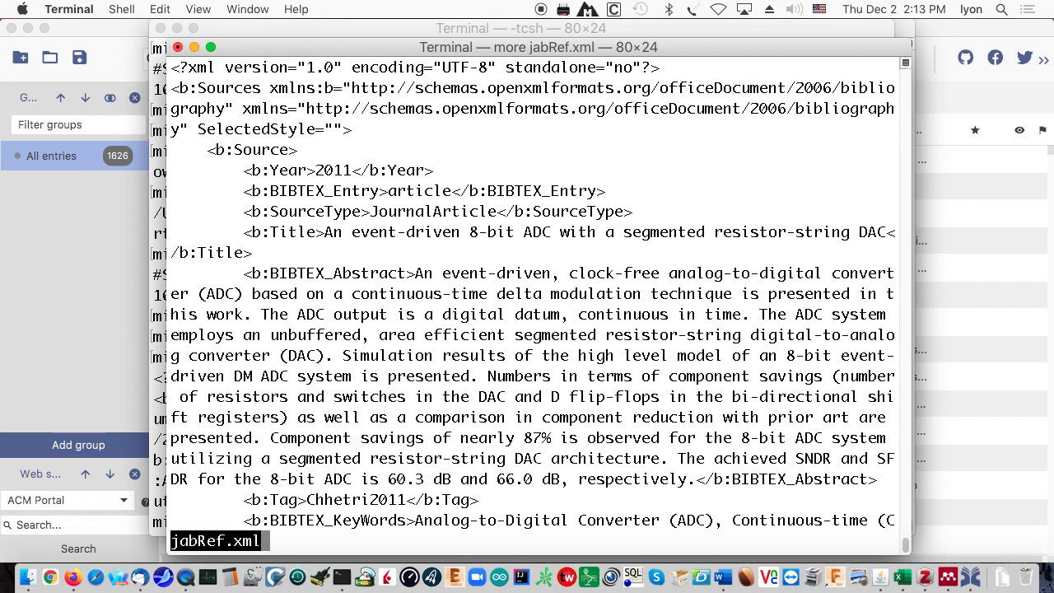
type("qls")
Step: Copy jabRef.xml to /tmp by reworking the previous more command
key("Up")
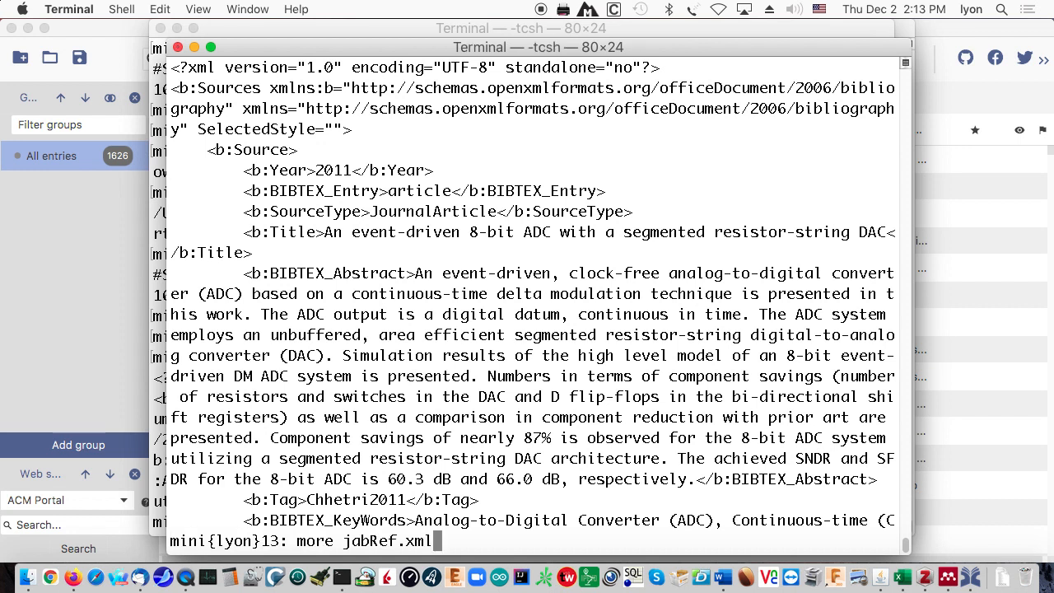
key("ctrl+a")
key("Delete")
key("Delete")
key("Delete")
key("Delete")
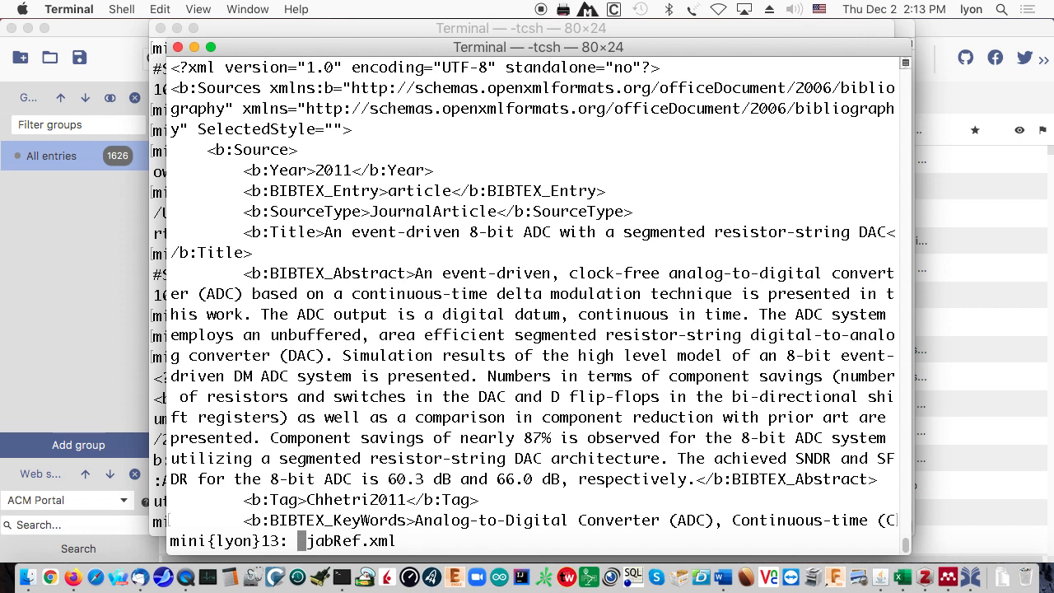
type("copy")
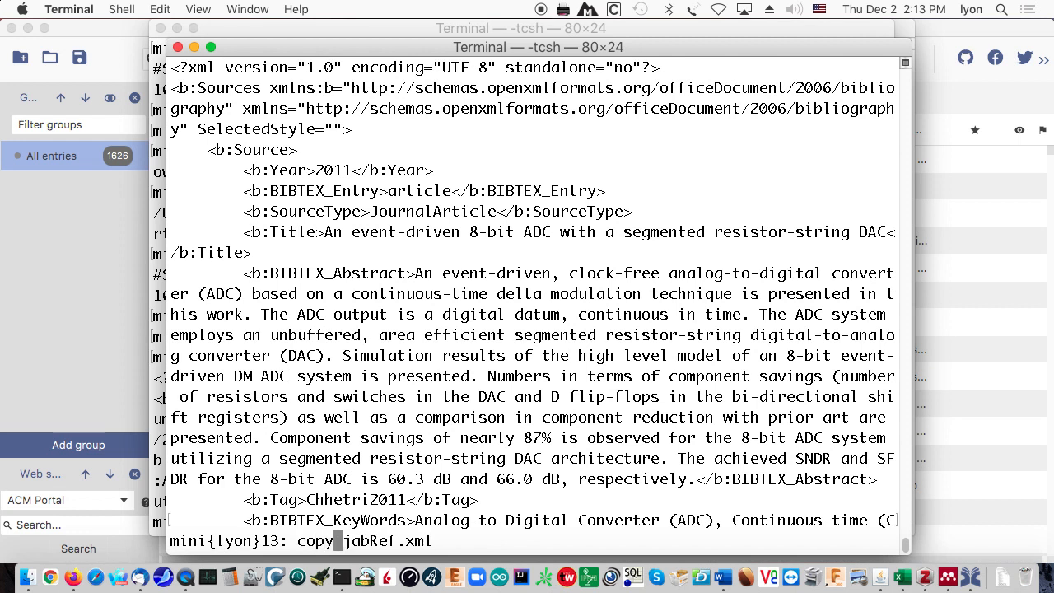
key("ctrl+e")
type("/tmp")
key("Return")
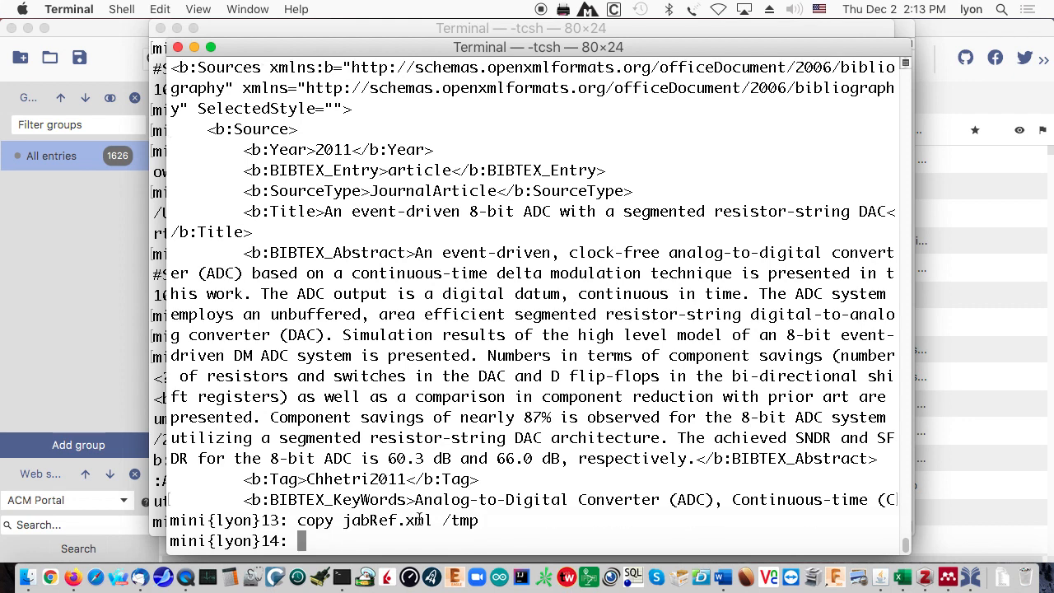
Step: Switch to the other Terminal window, the one in Word's Office support folder, and list its files and working directory
left_click(160, 421)
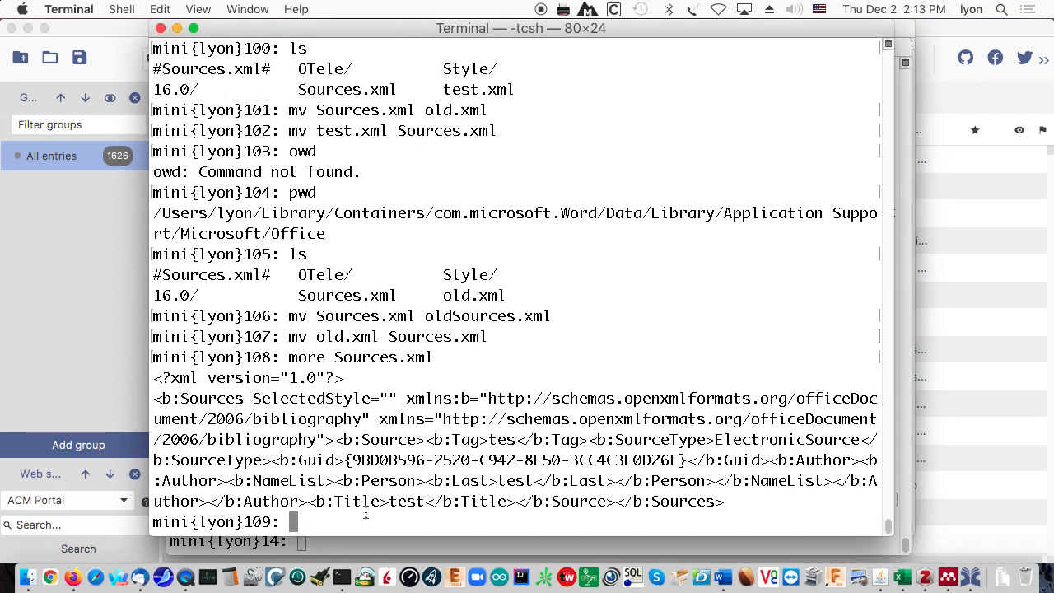
type("ls")
key("Return")
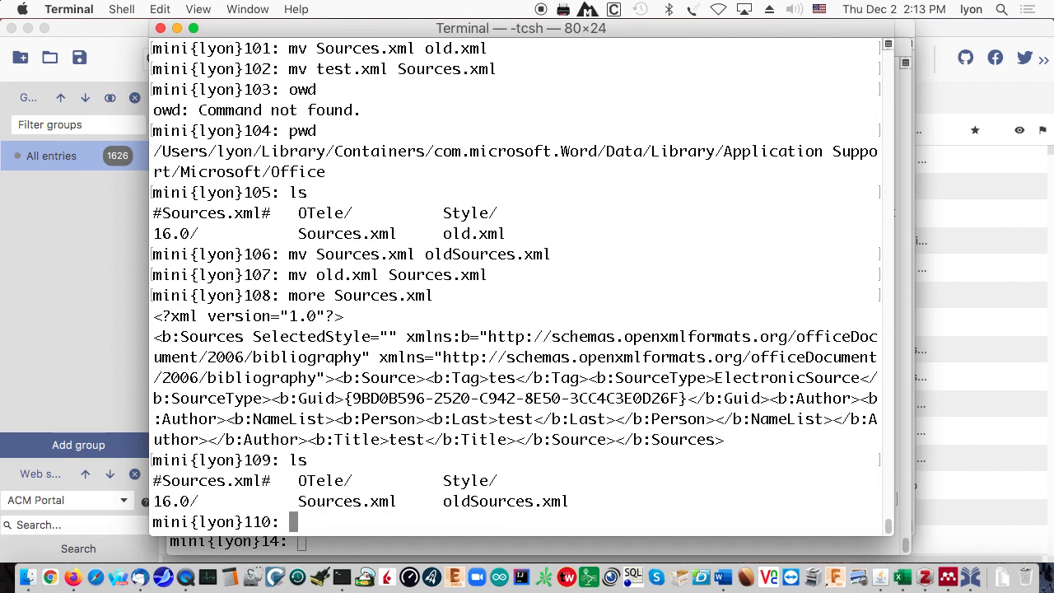
type("pwd")
key("Return")
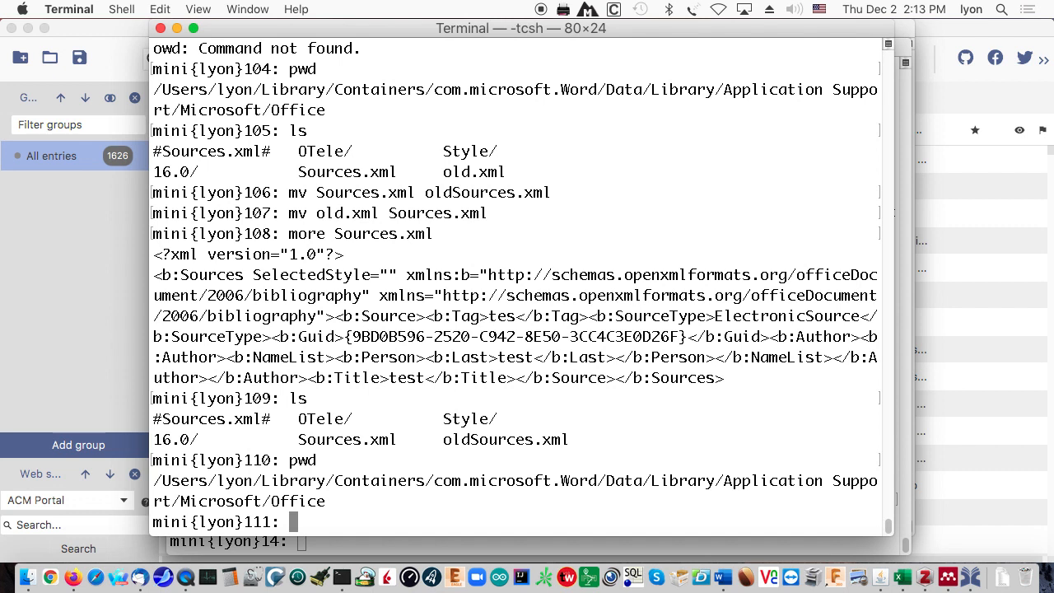
Step: Rename Sources.xml as junkSources.xml in Word's Office support folder
type("mv So")
key("Tab")
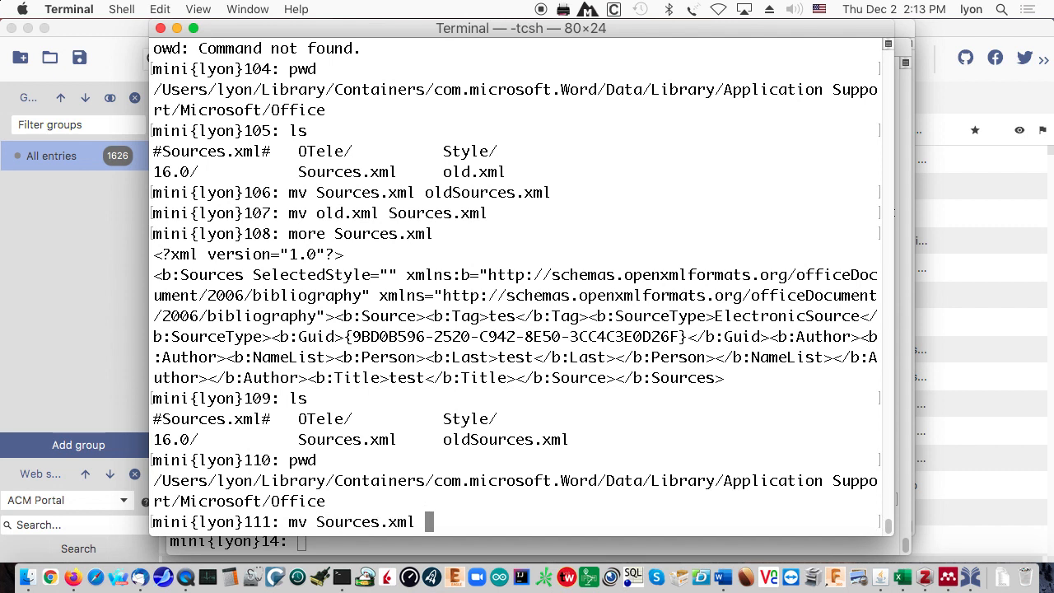
type("junkSourfes")
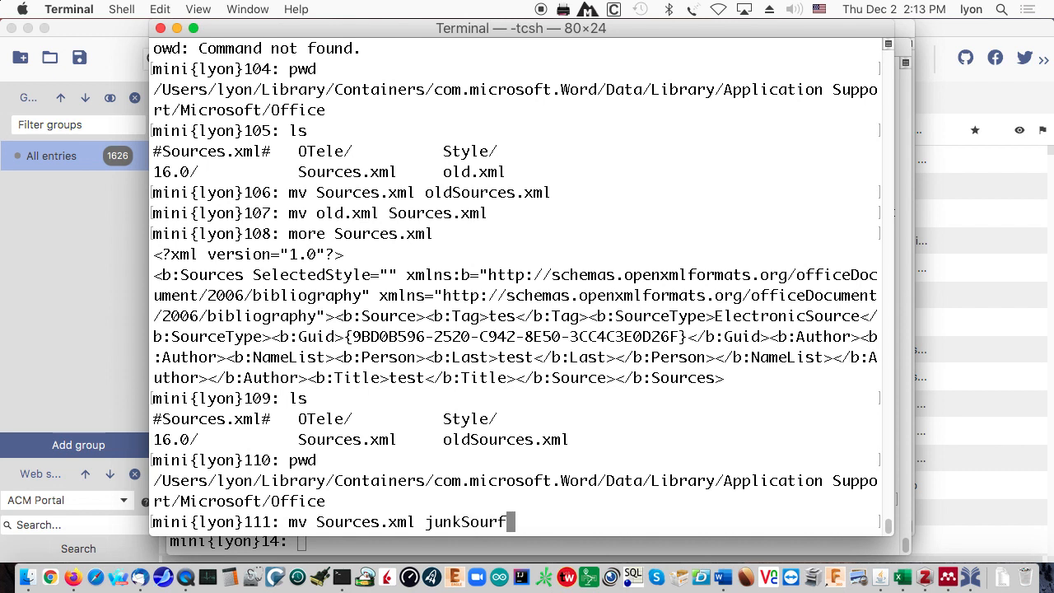
key("BackSpace")
key("BackSpace")
key("BackSpace")
type("ces.xml")
key("Return")
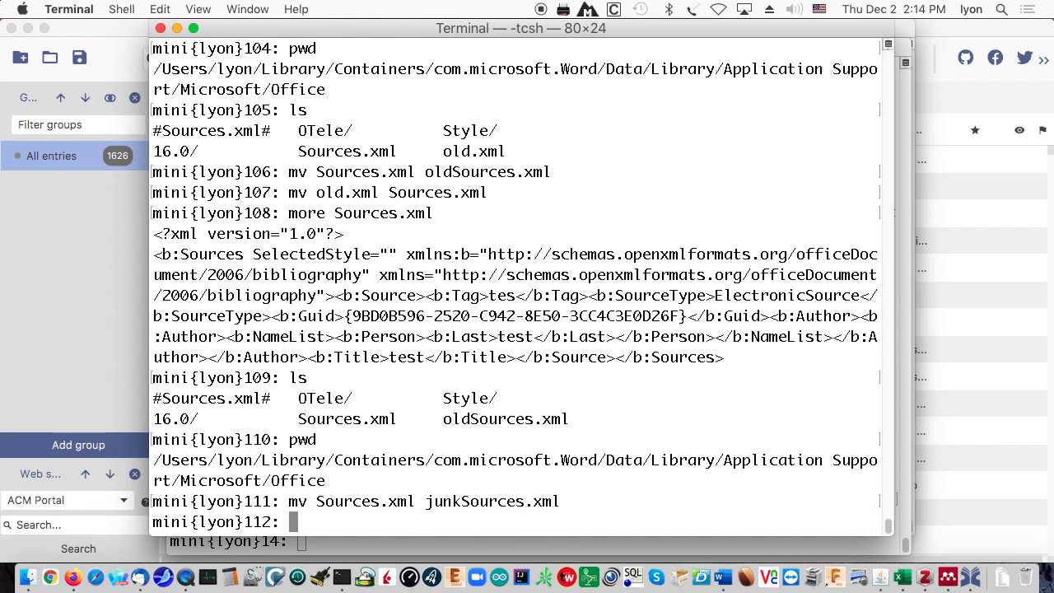
Step: Move /tmp/jabRef.xml into the Office support folder as Sources.xml
type("mv /tmp/ja")
key("Tab")
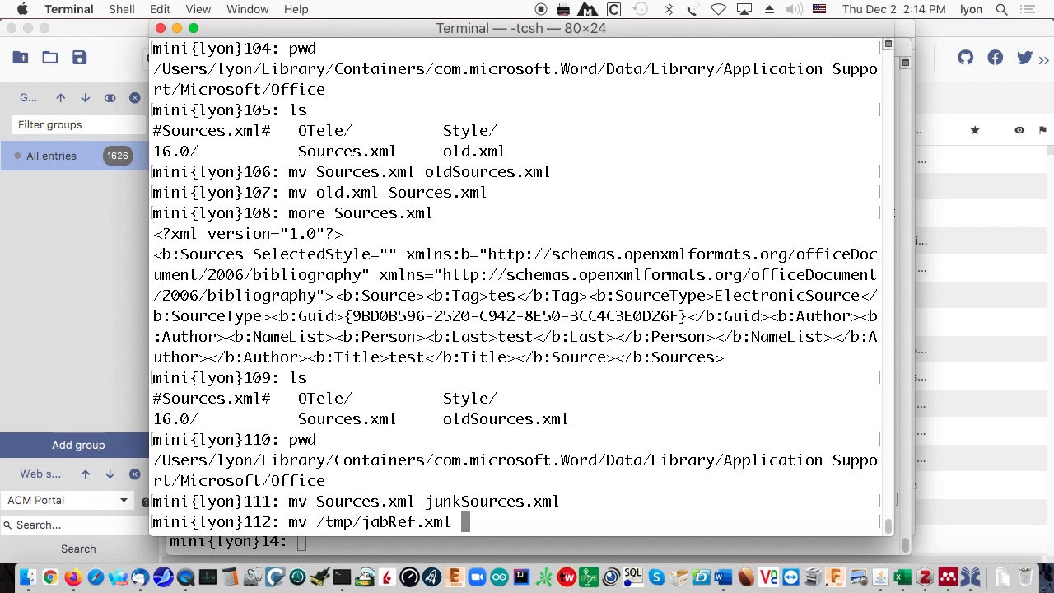
type("Sources.xml")
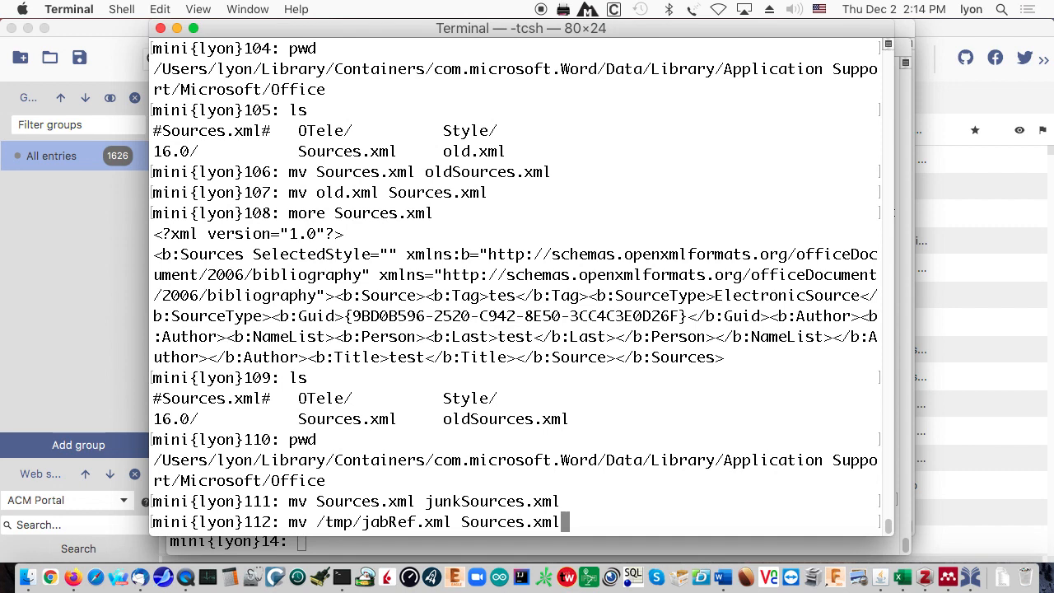
key("Return")
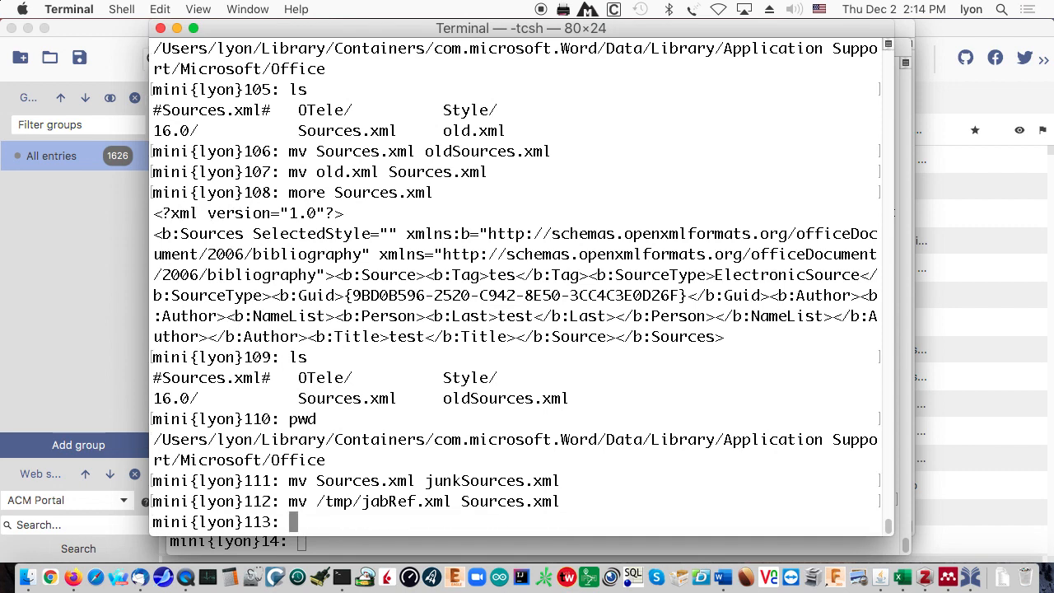
Step: Print the working directory and list its files to check the replaced Sources.xml
type("pwd")
key("Return")
type("ls")
key("Return")
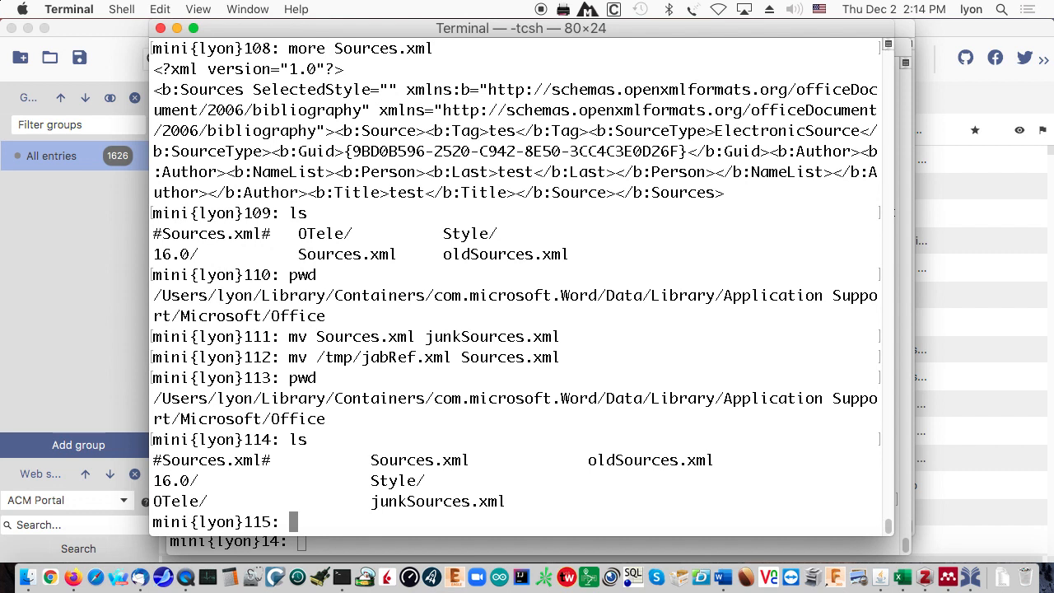
Step: Count the lines in Sources.xml by piping its contents through wc -l
type("cat So")
key("Tab")
type("|")
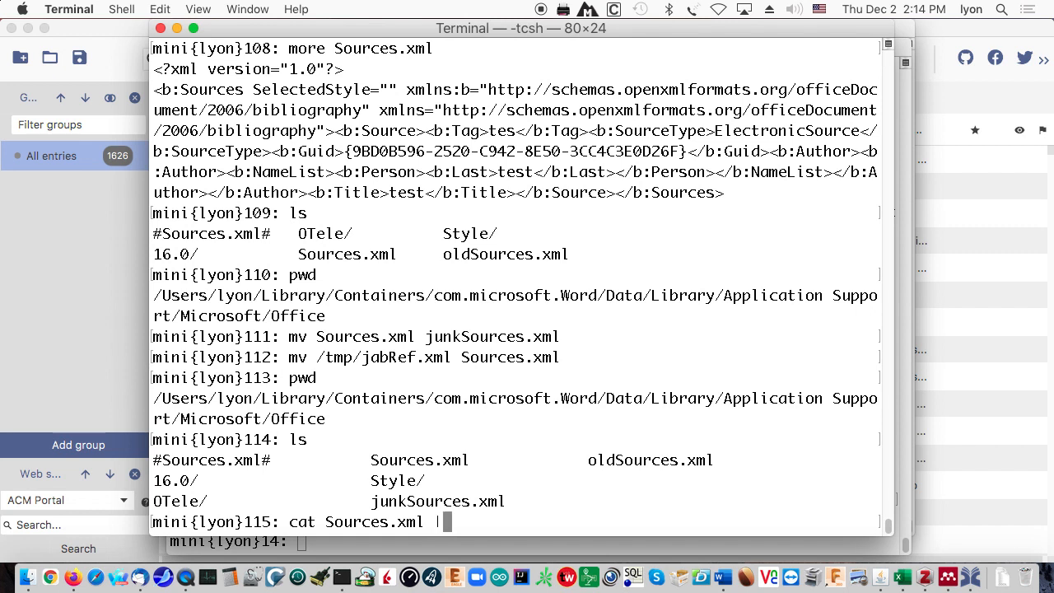
type(" wc -l")
key("Return")
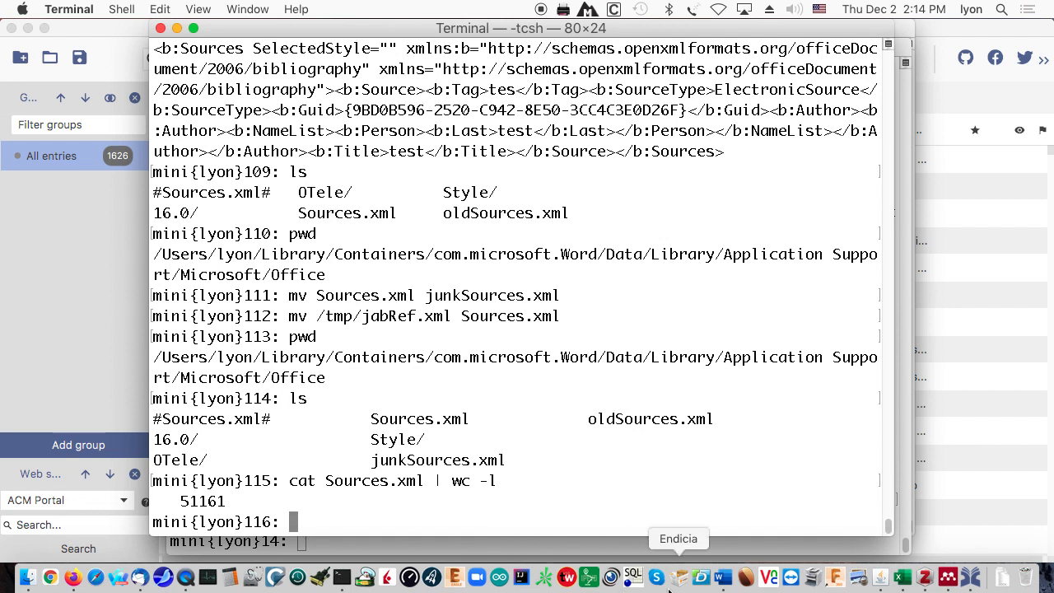
left_click(722, 578)
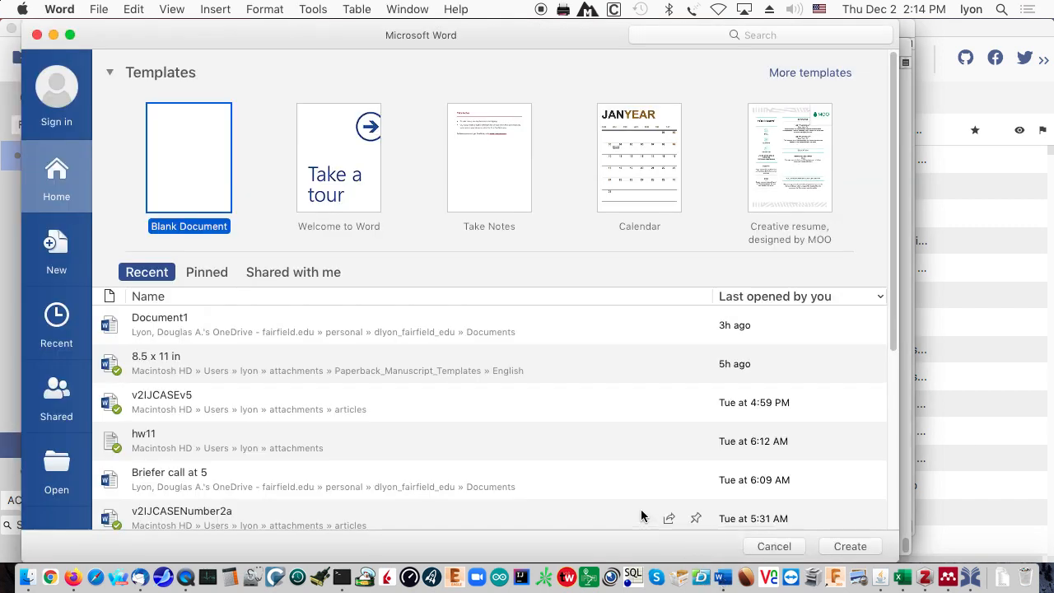
key("Escape")
left_click(617, 499)
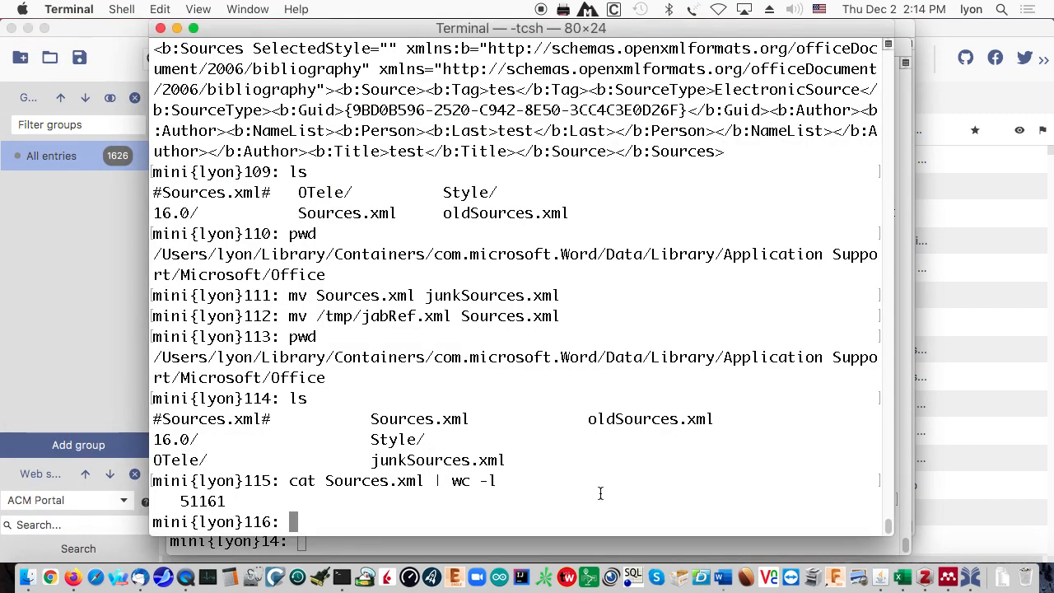
Step: Switch to Microsoft Word and create a new blank document
left_click(725, 578)
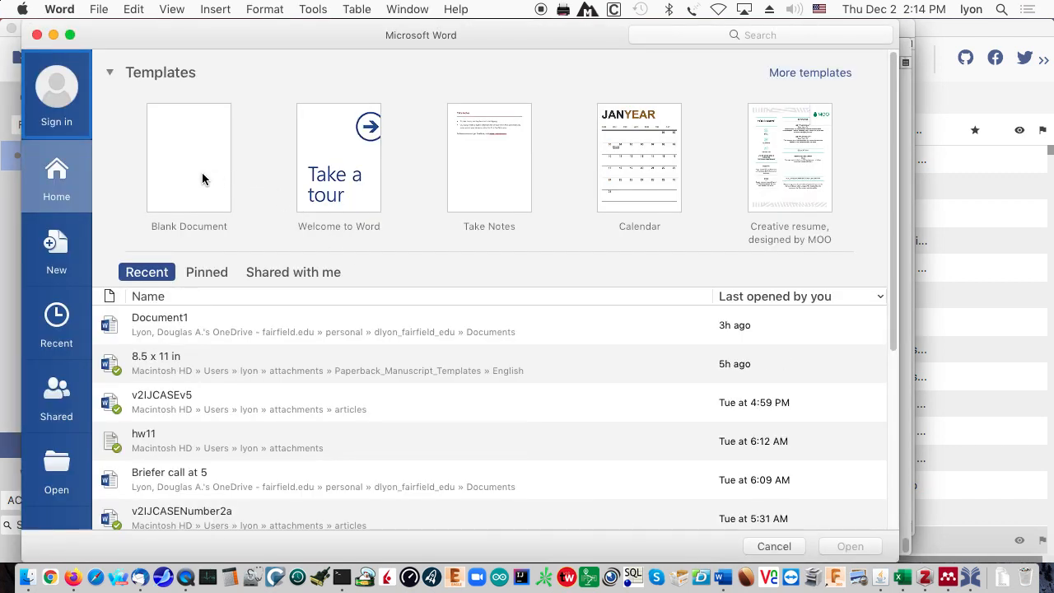
left_click(202, 179)
double_click(202, 173)
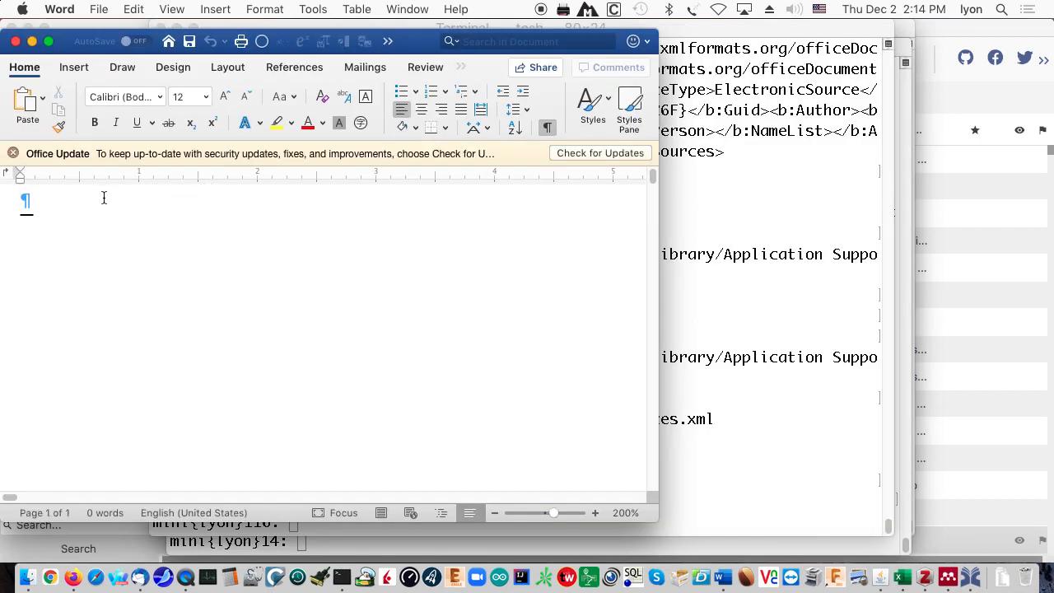
Step: Show the document's Citations pane and open the Citation Source Manager from it
left_click(304, 69)
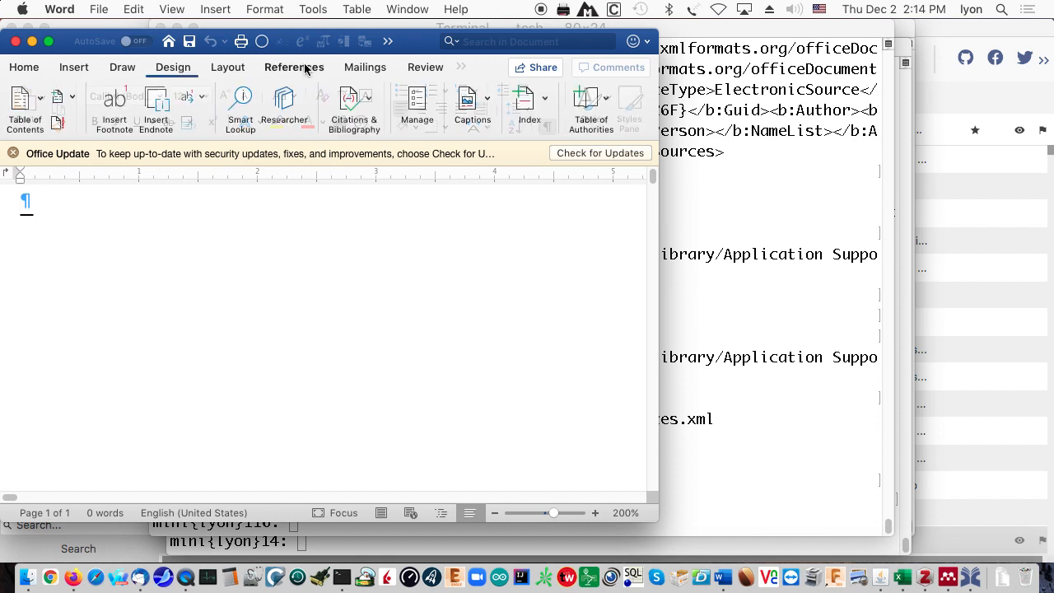
left_click(372, 107)
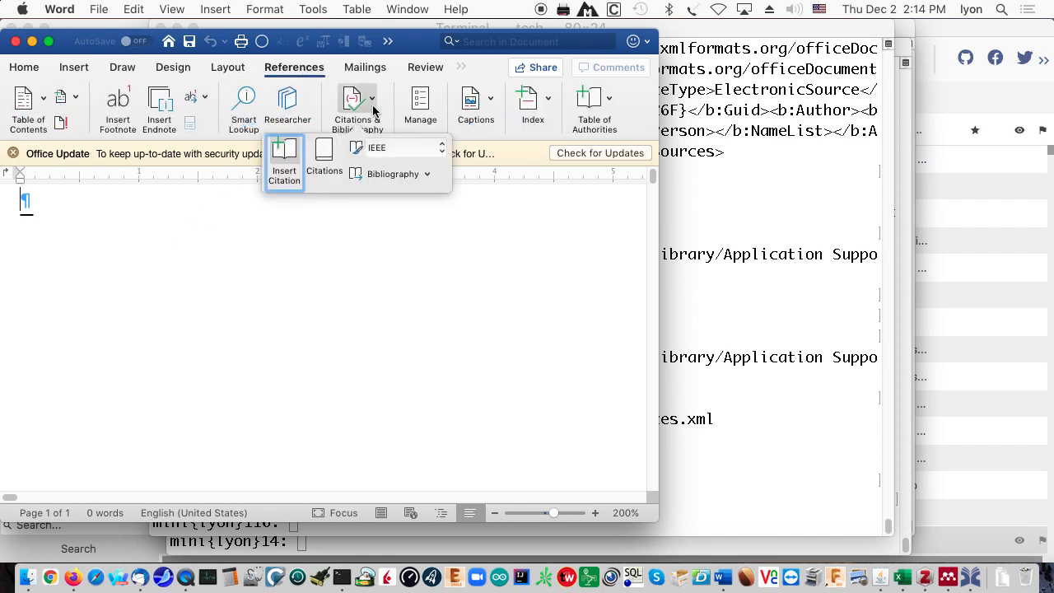
left_click(324, 154)
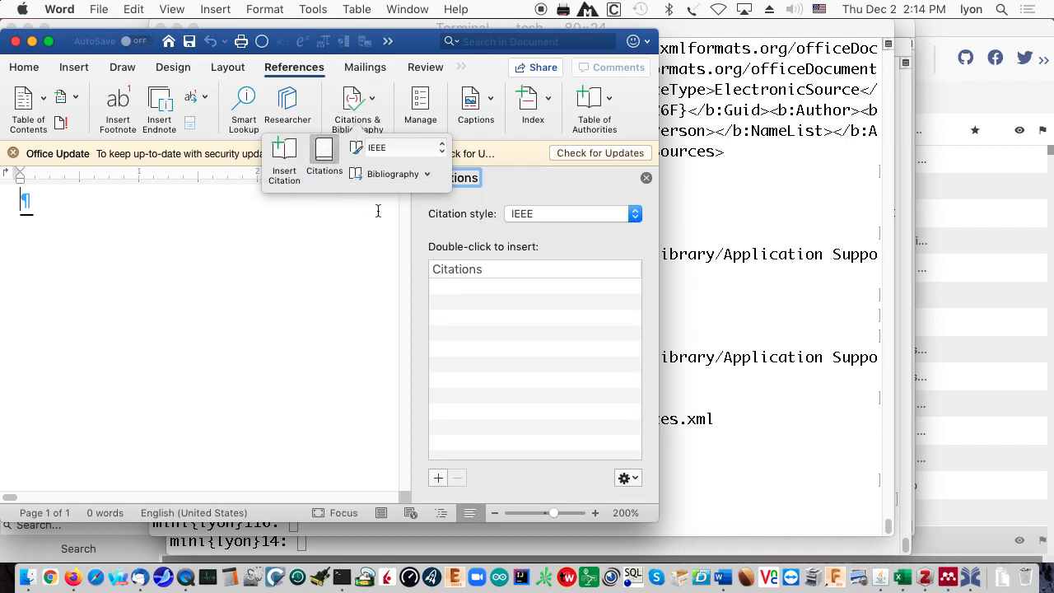
left_click(630, 478)
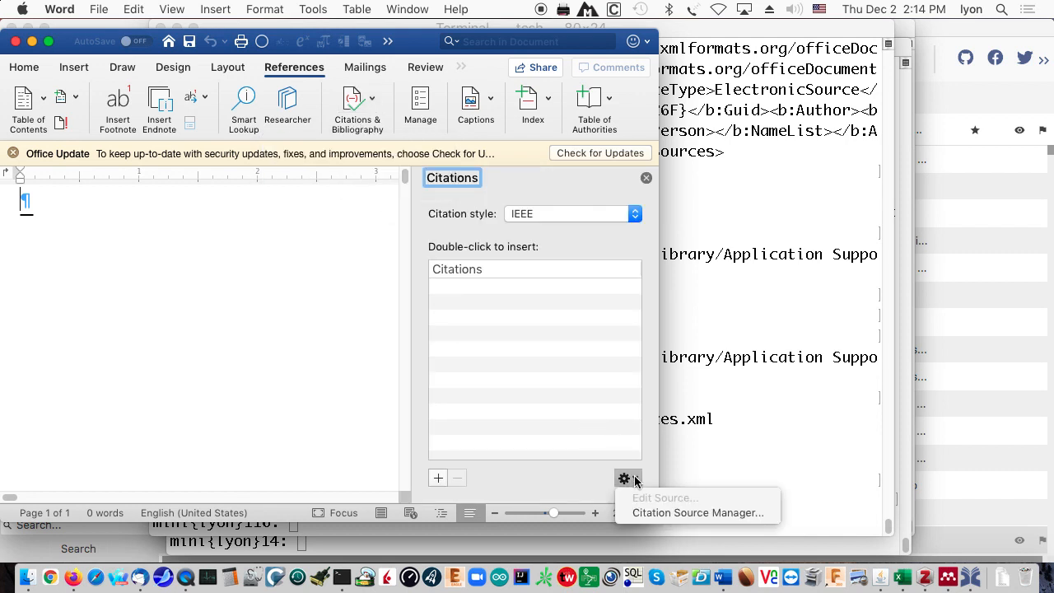
left_click(664, 513)
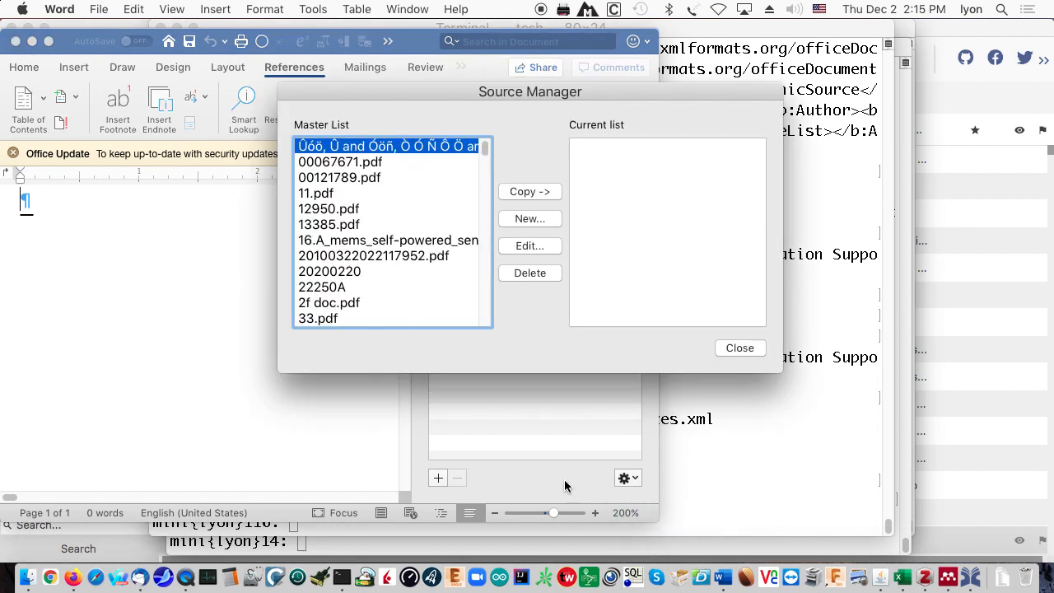
Step: Look through the Source Manager's master list to check the imported bibliography sources
scroll(354, 262, "down", 20)
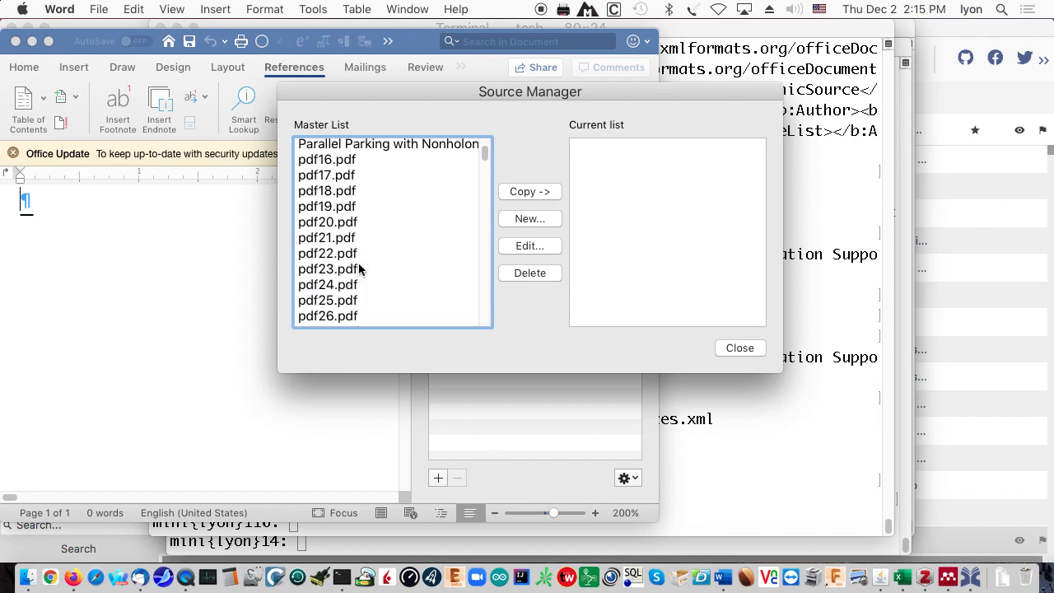
scroll(370, 274, "down", 20)
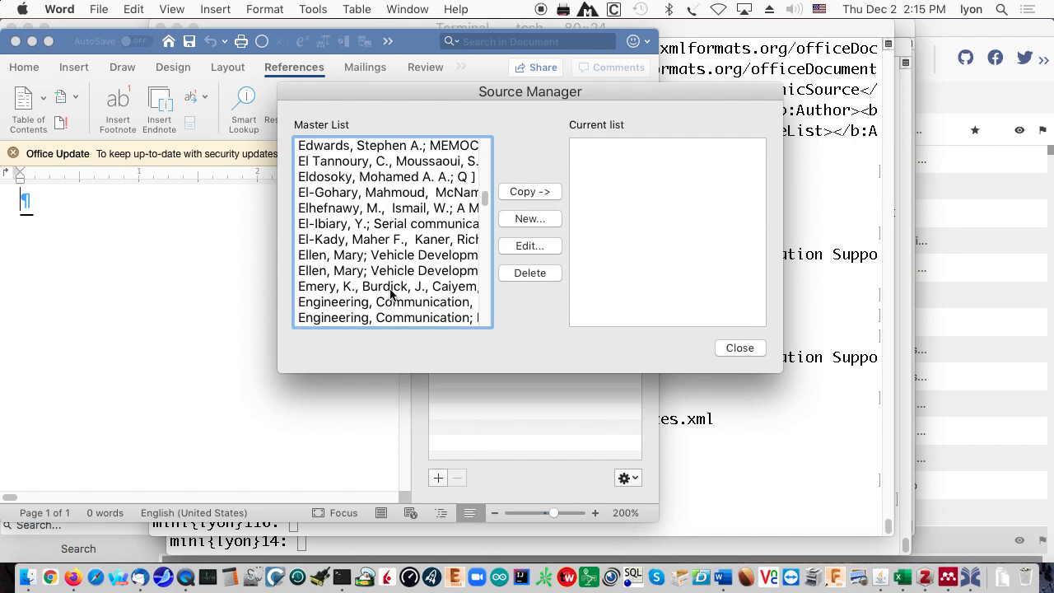
scroll(393, 297, "down", 15)
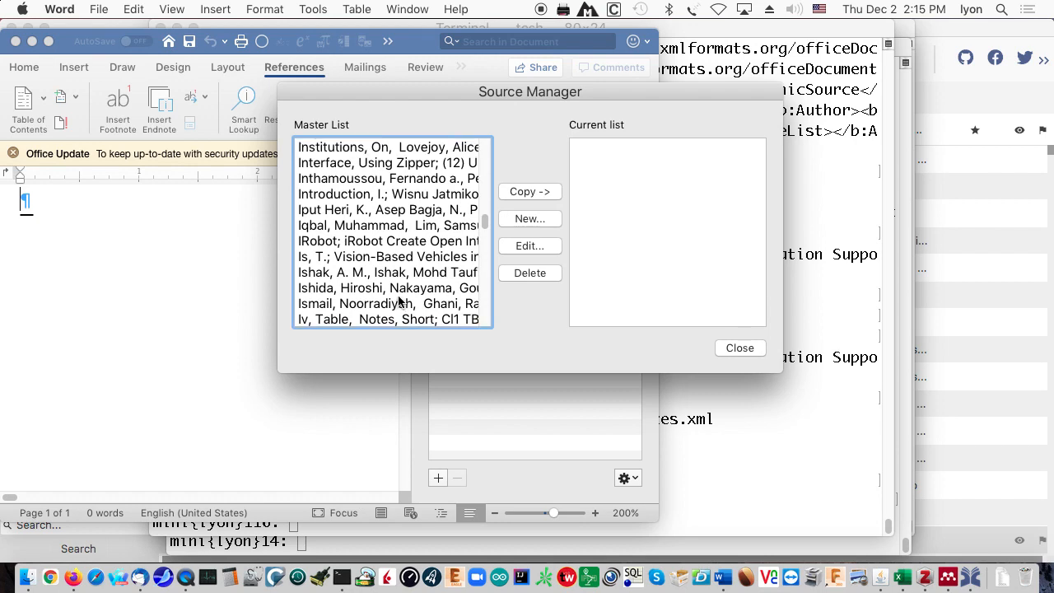
scroll(399, 302, "down", 8)
scroll(398, 302, "down", 10)
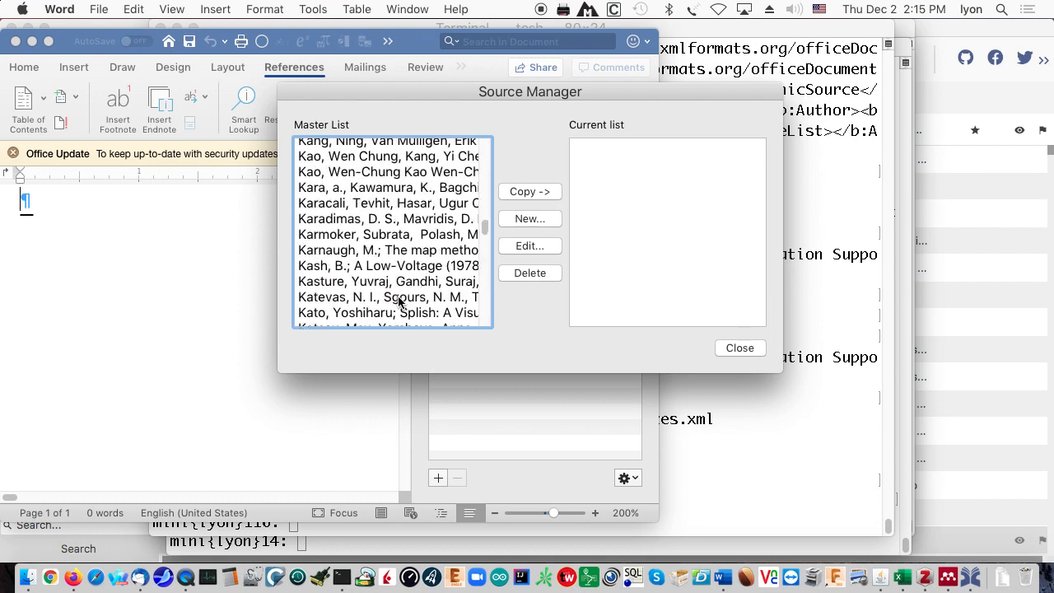
scroll(398, 301, "down", 15)
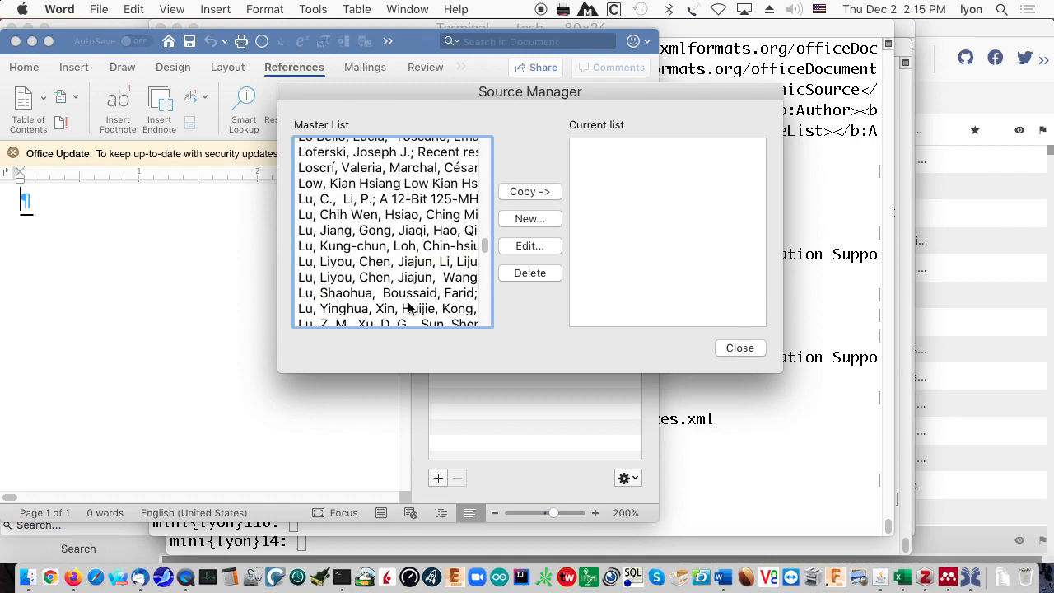
scroll(409, 308, "down", 5)
scroll(409, 308, "up", 10)
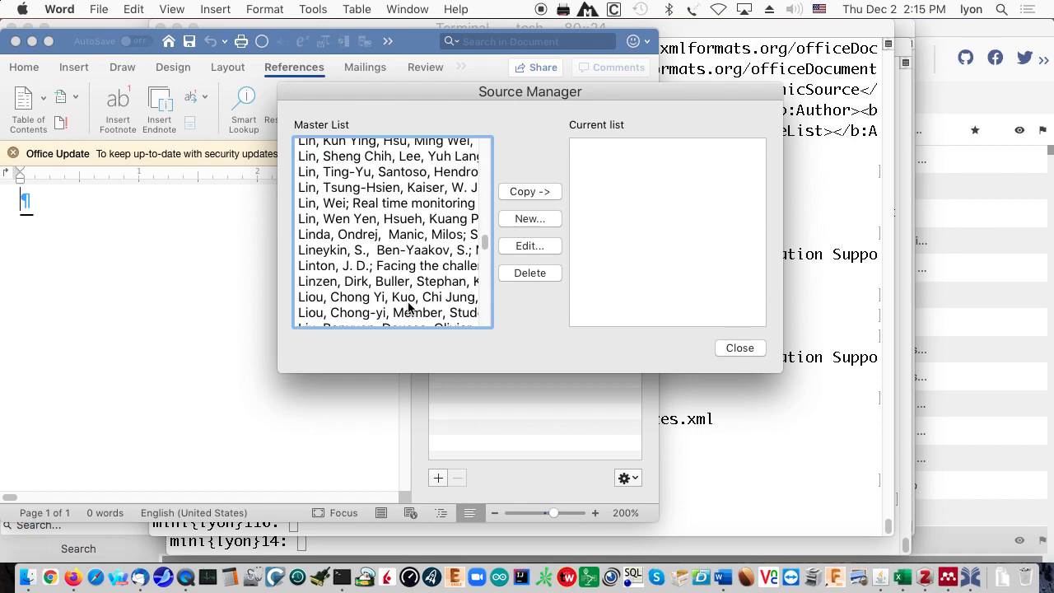
Step: Copy the consecutive same-surname sources from "A data mining address book" through the last "The Discrete Fourier Transform" entry to the document's current list
scroll(408, 308, "down", 5)
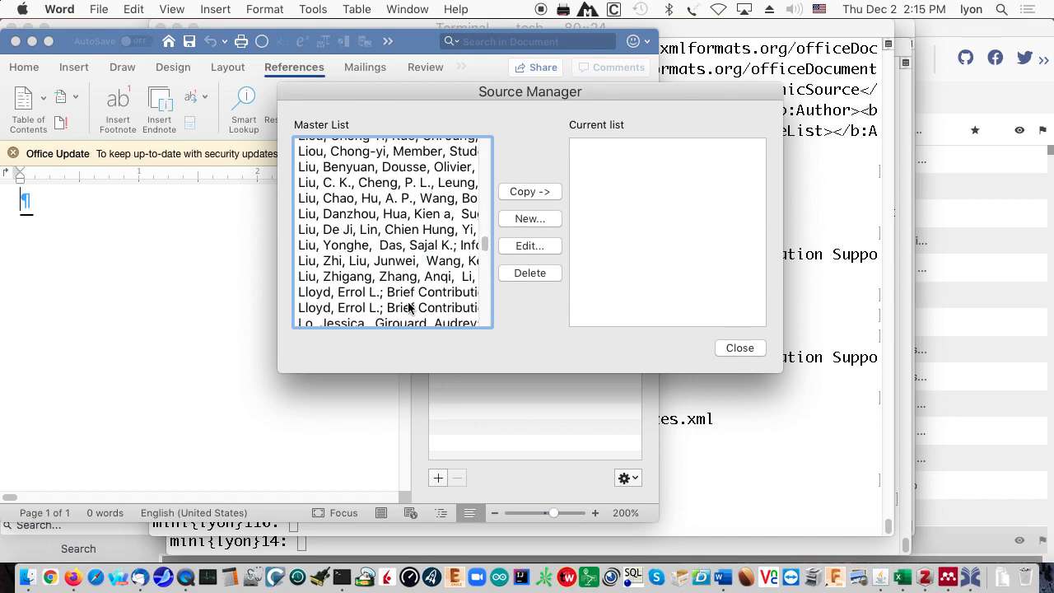
scroll(409, 308, "down", 5)
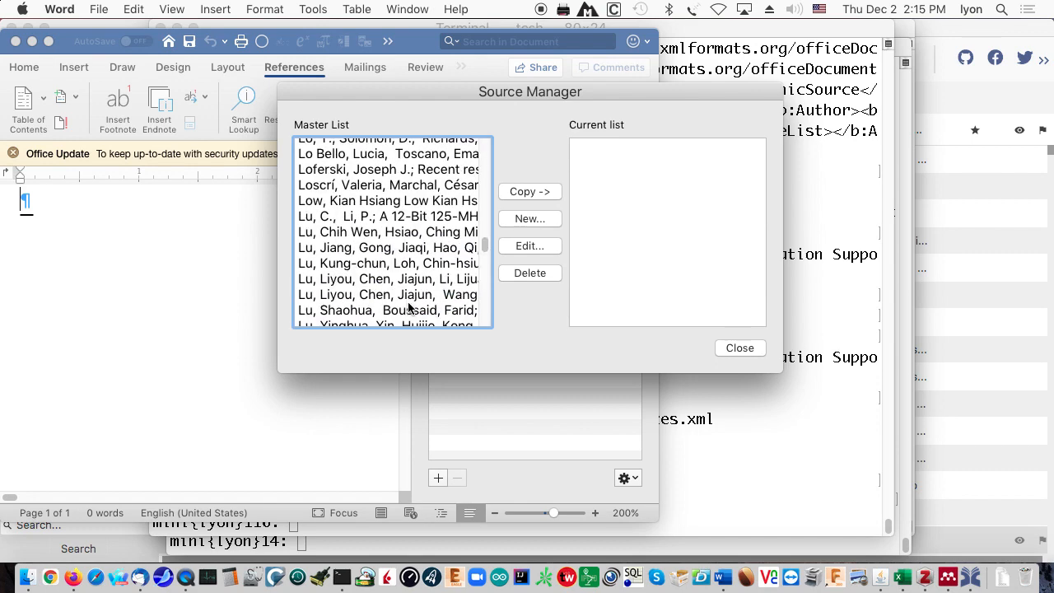
scroll(408, 308, "down", 10)
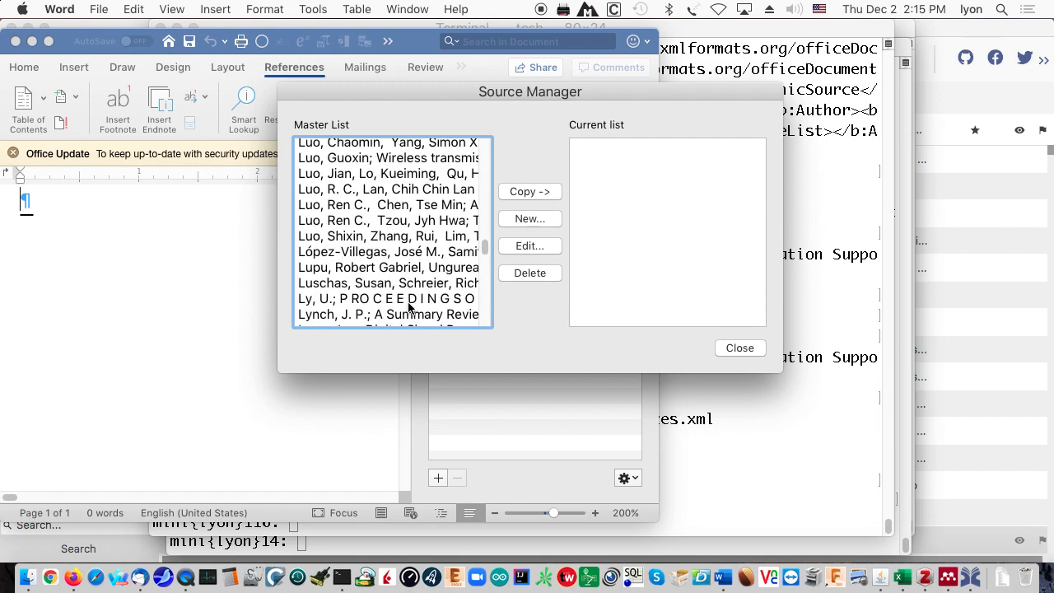
scroll(409, 308, "down", 2)
left_click(408, 303)
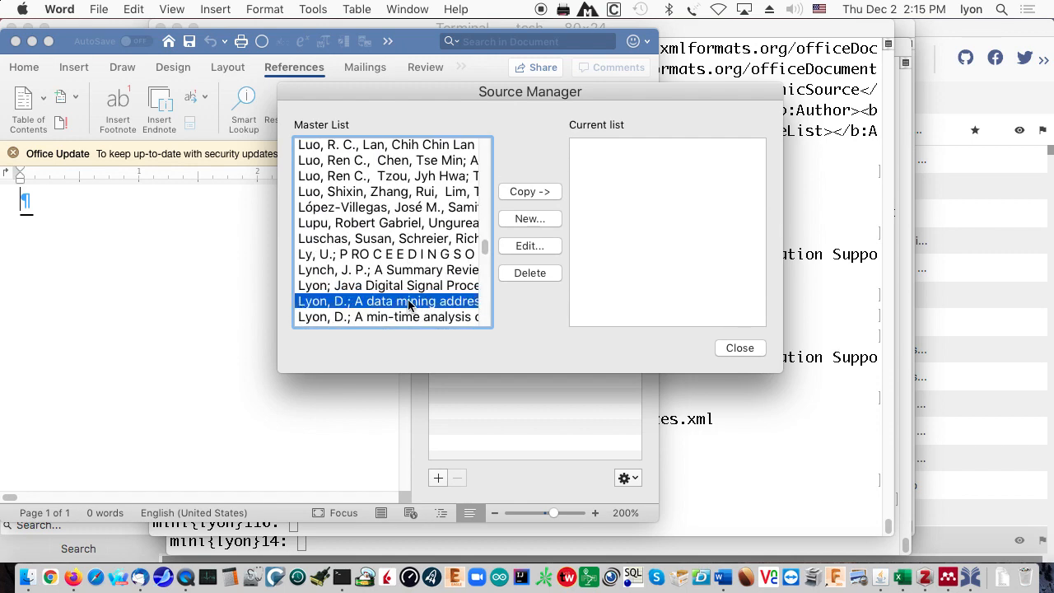
scroll(408, 307, "down", 5)
scroll(409, 302, "down", 12)
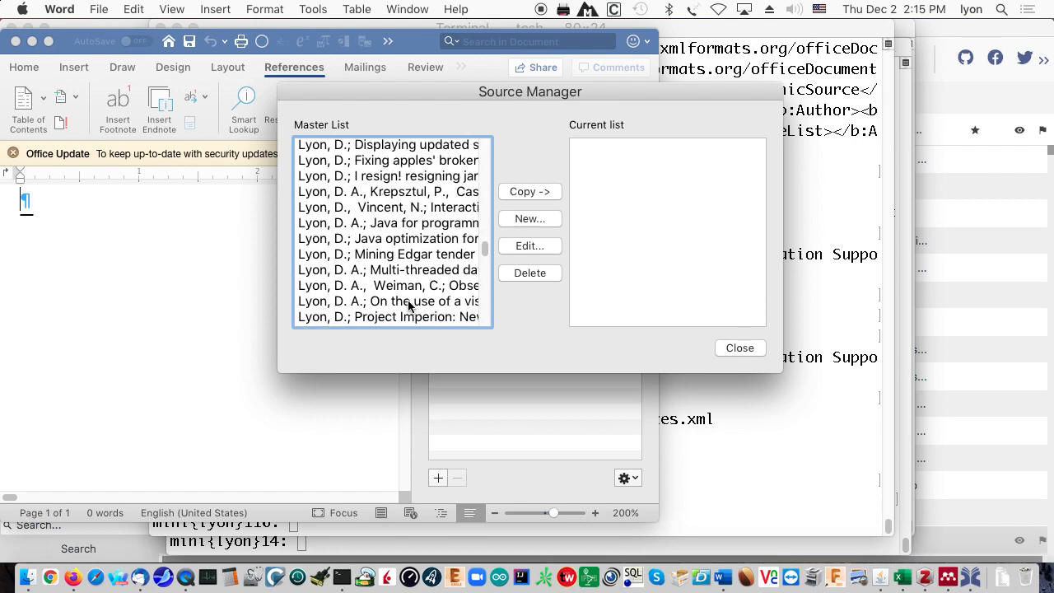
scroll(407, 303, "down", 10)
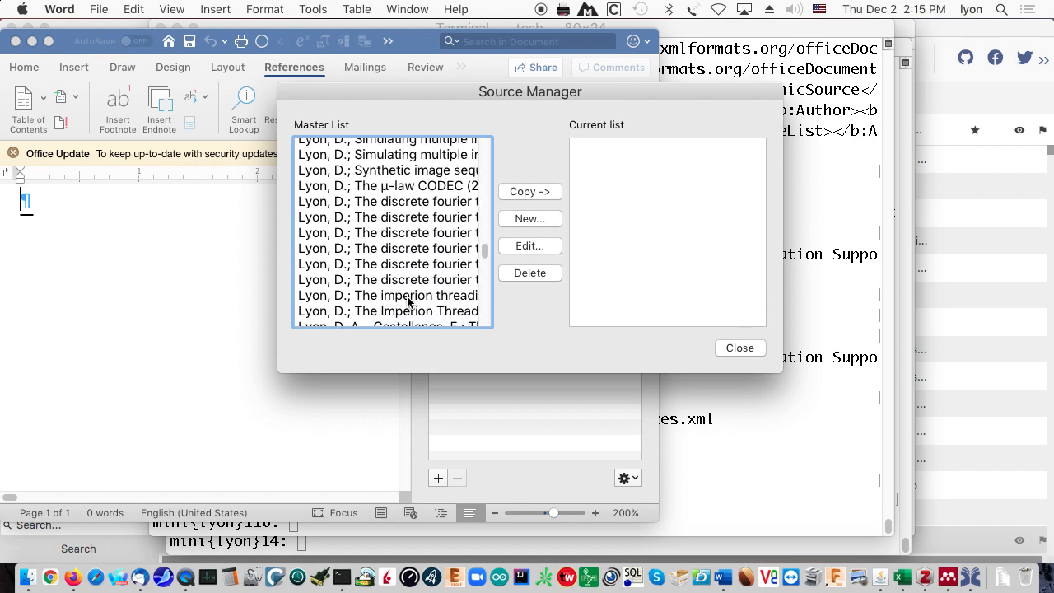
scroll(407, 303, "down", 4)
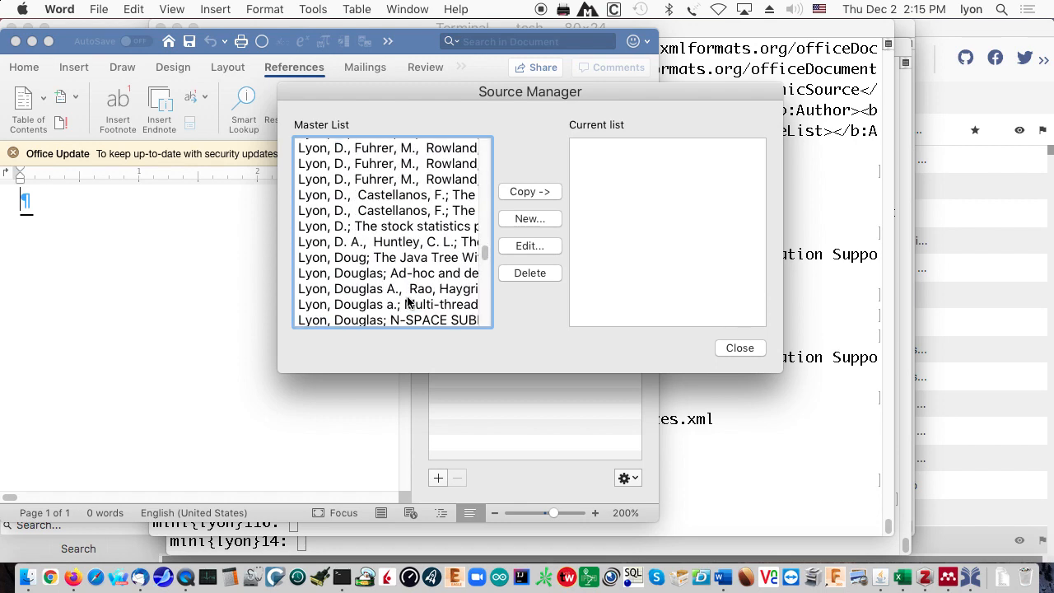
scroll(407, 302, "down", 6)
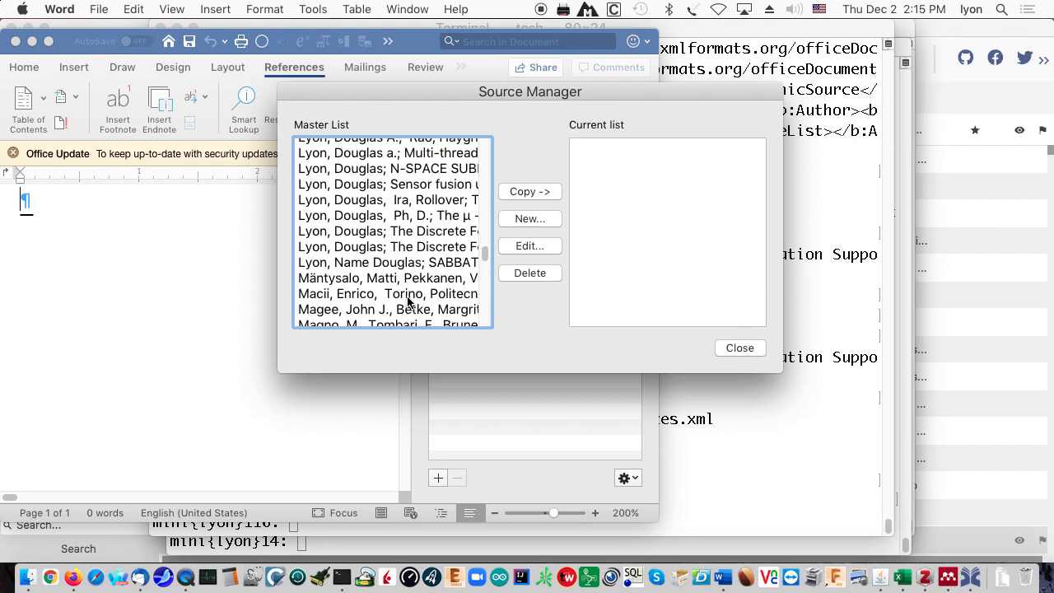
left_click(402, 249, "shift")
left_click(553, 189)
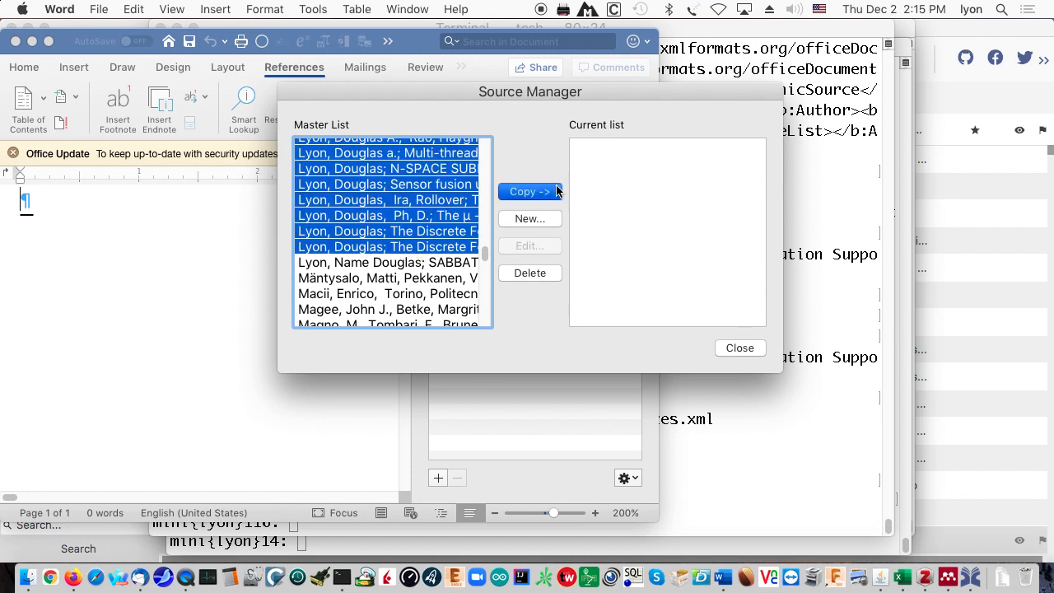
Step: Select all the copied sources in the current list from first to last and close the Source Manager
left_click(643, 178)
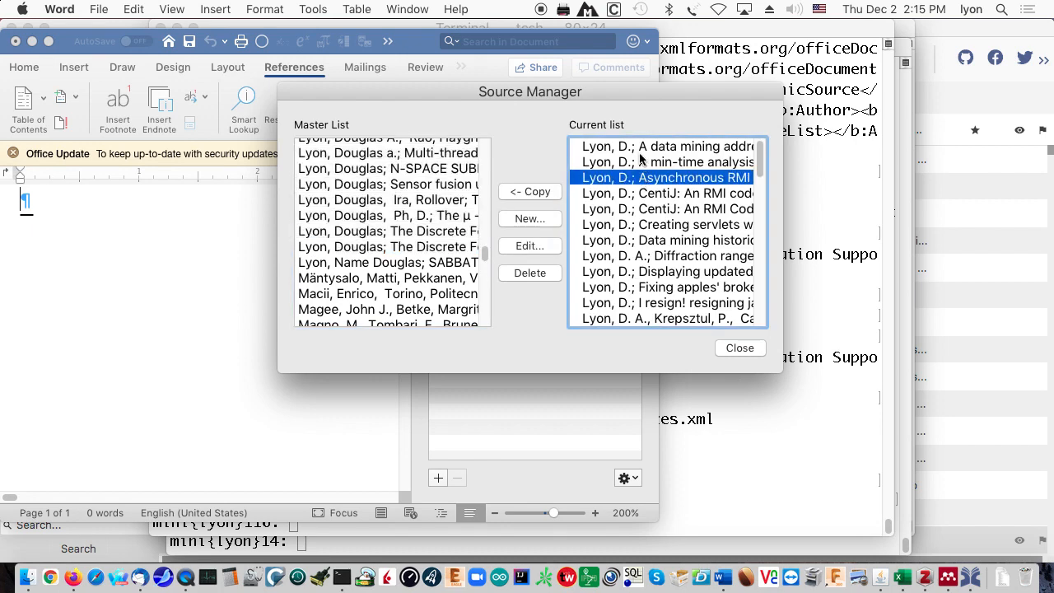
left_click(645, 151)
scroll(644, 156, "down", 20)
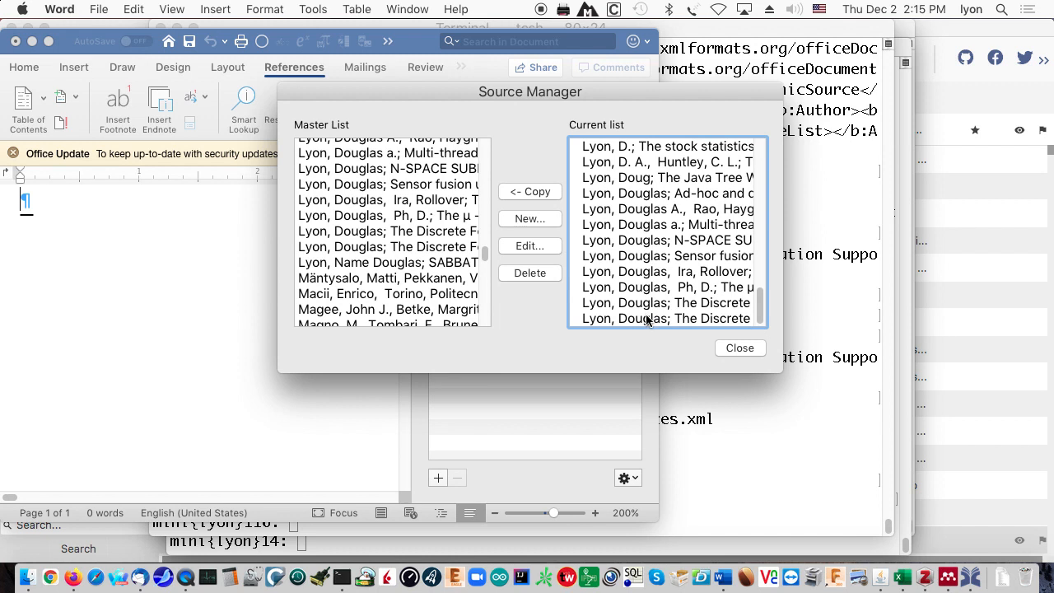
left_click(647, 320, "shift")
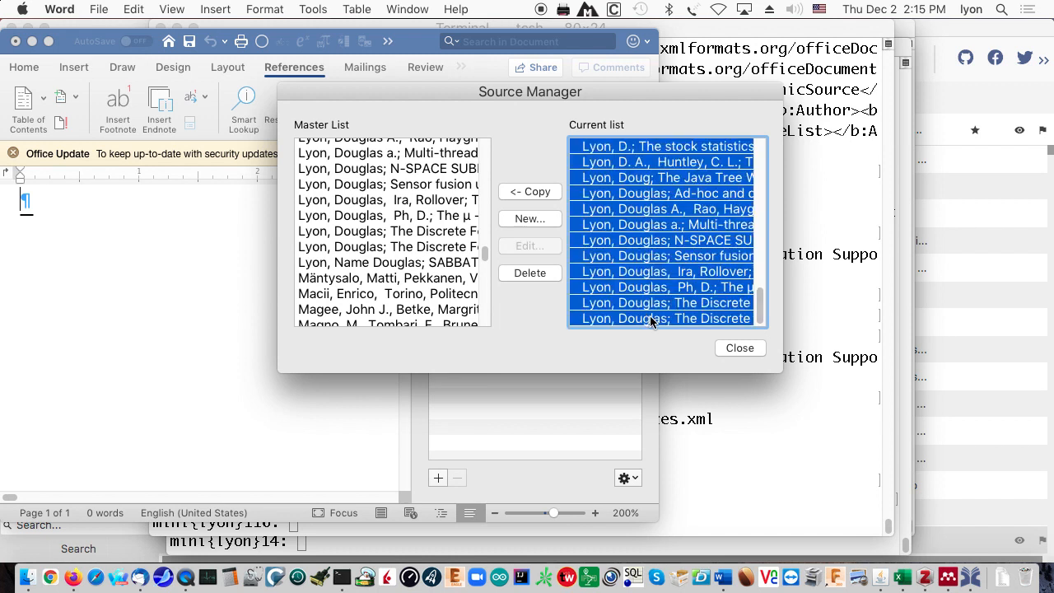
left_click(739, 349)
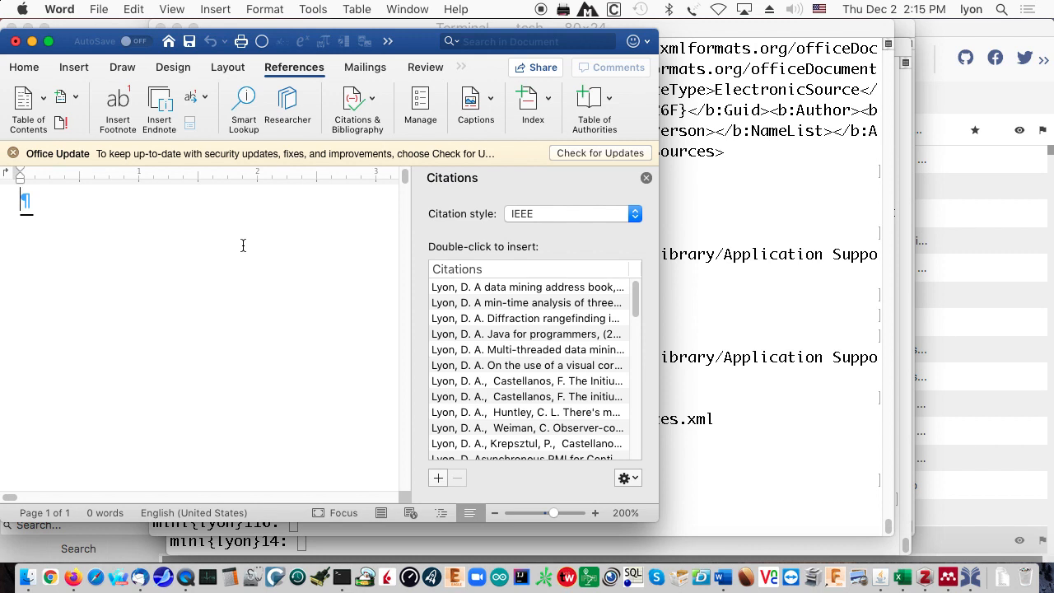
Step: Insert the built-in "Bibliography" layout into the blank document in IEEE style
left_click(369, 100)
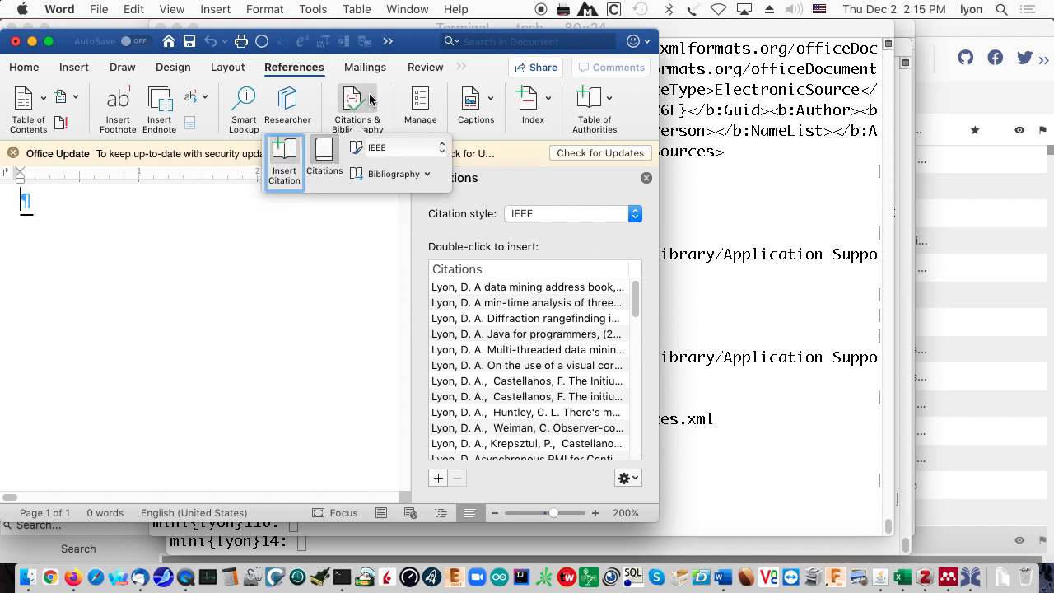
left_click(372, 173)
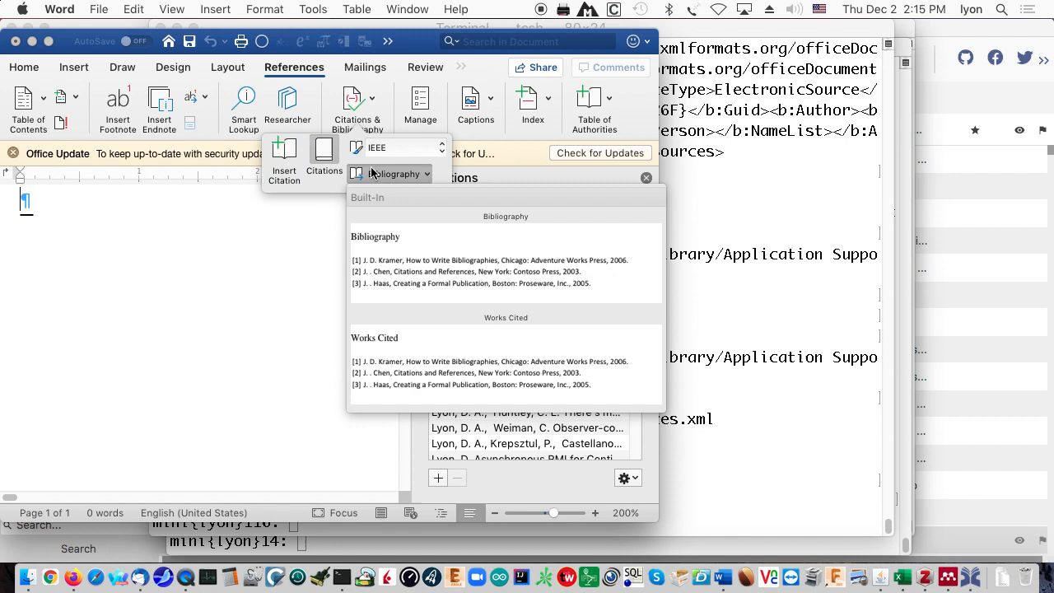
left_click(408, 256)
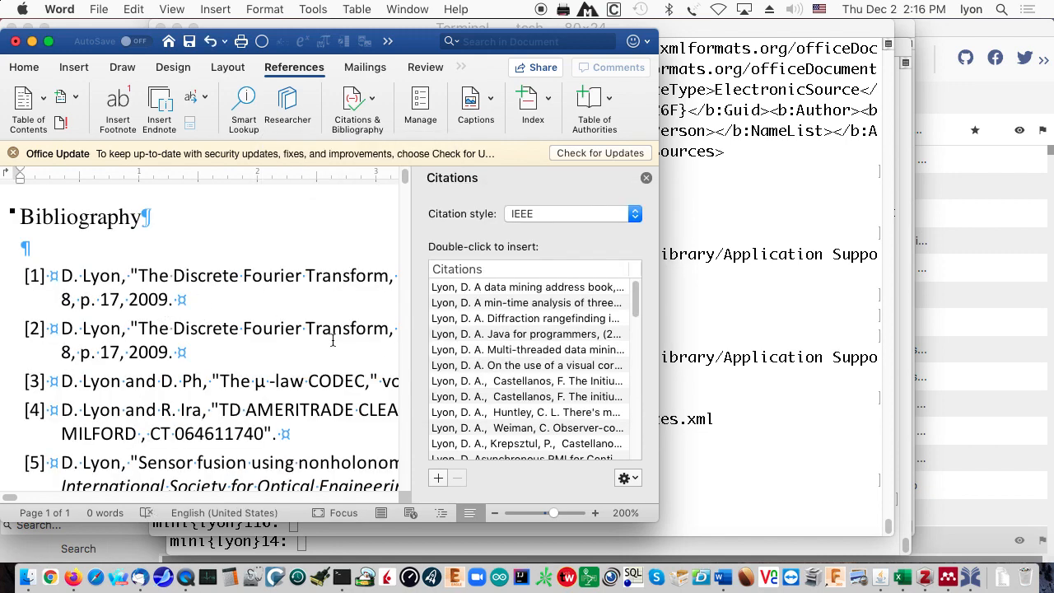
Step: Enlarge the document window and look through the inserted bibliography, returning to its beginning
left_click_drag(652, 515, 943, 533)
scroll(662, 447, "down", 20)
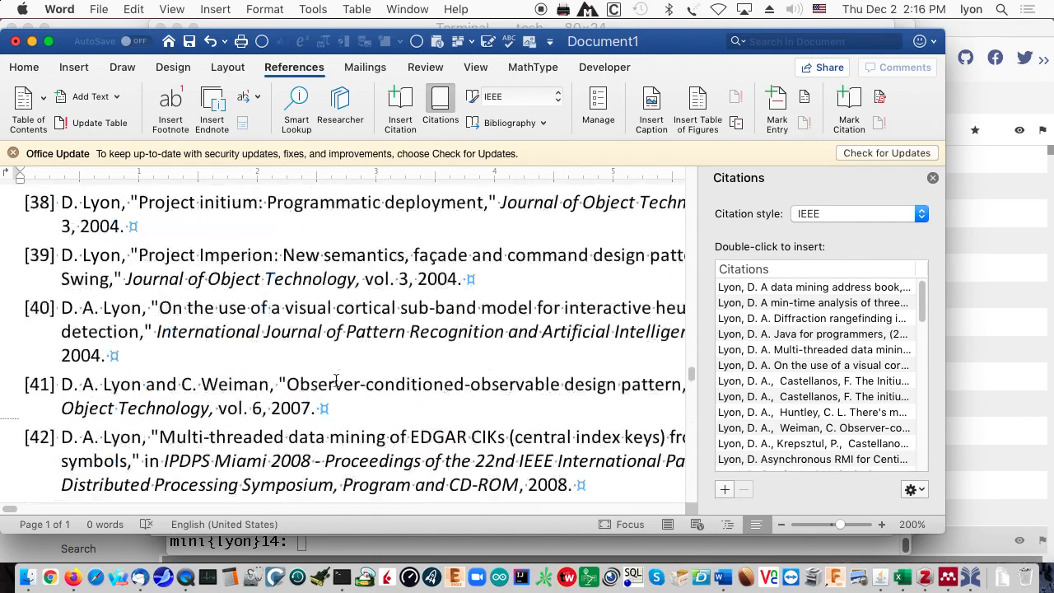
scroll(361, 381, "up", 20)
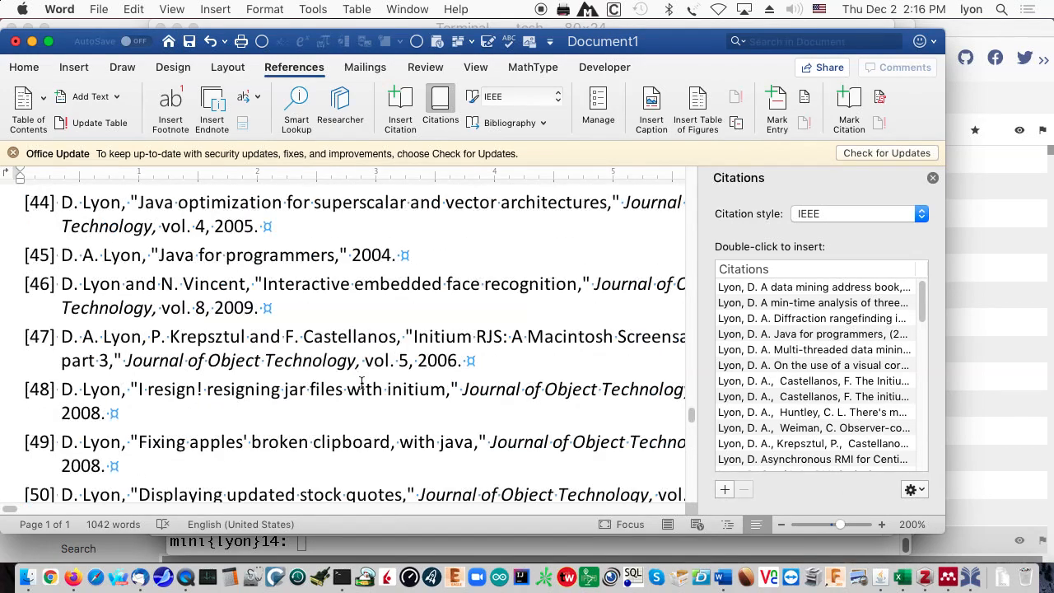
scroll(363, 382, "up", 15)
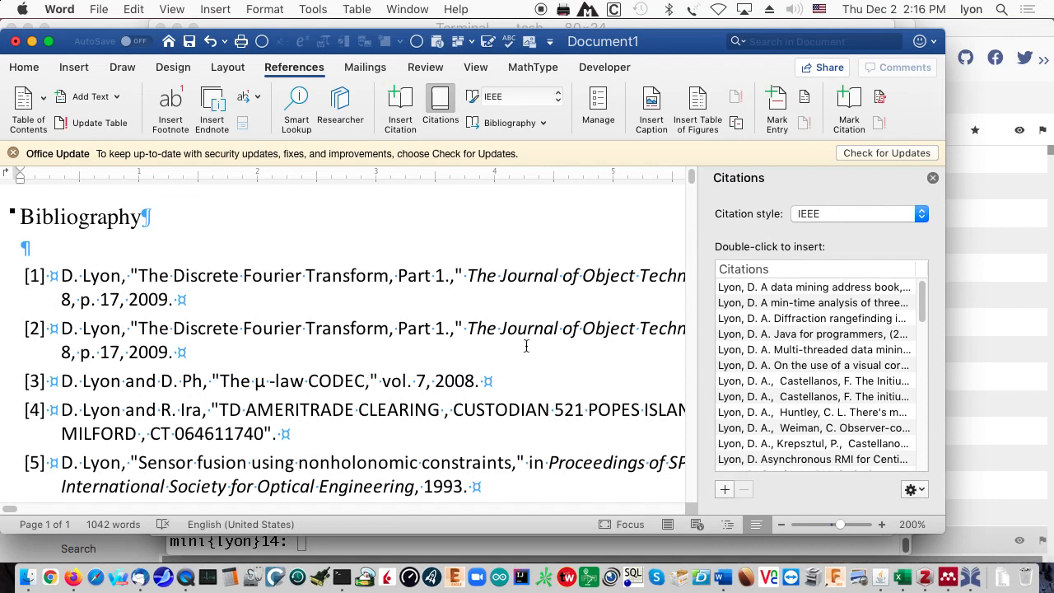
Step: Try the bibliography in the APA, ISO 690 - Numerical Reference and Harvard - Anglia citation styles in turn
left_click(833, 216)
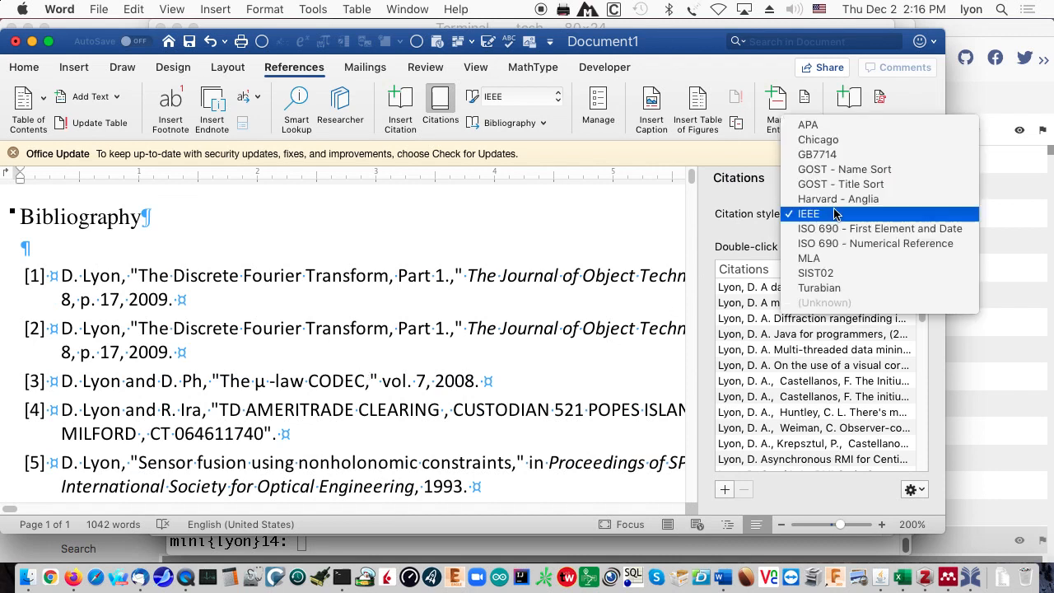
left_click(850, 124)
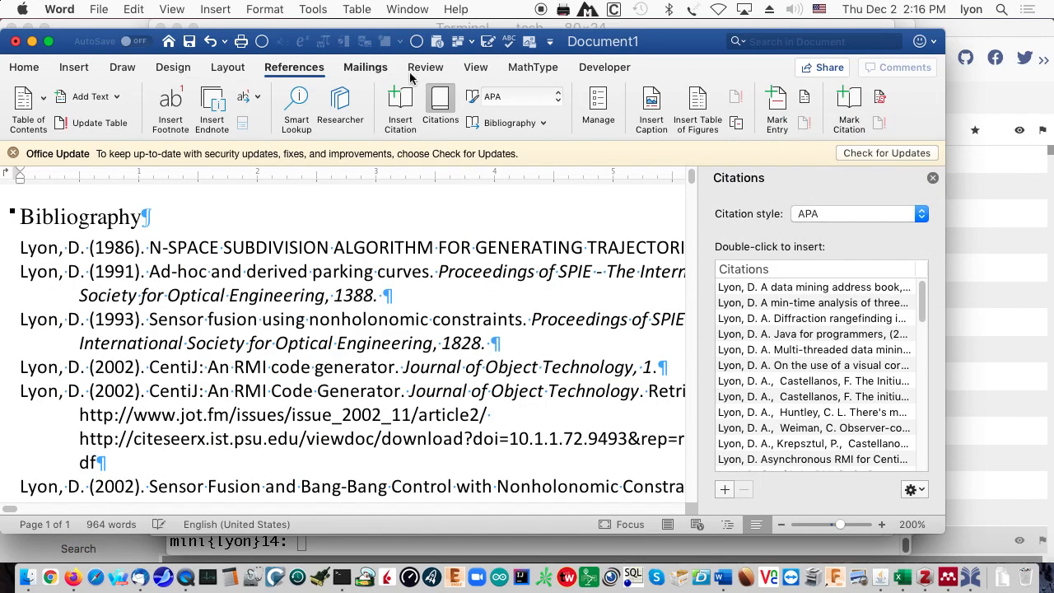
left_click(827, 216)
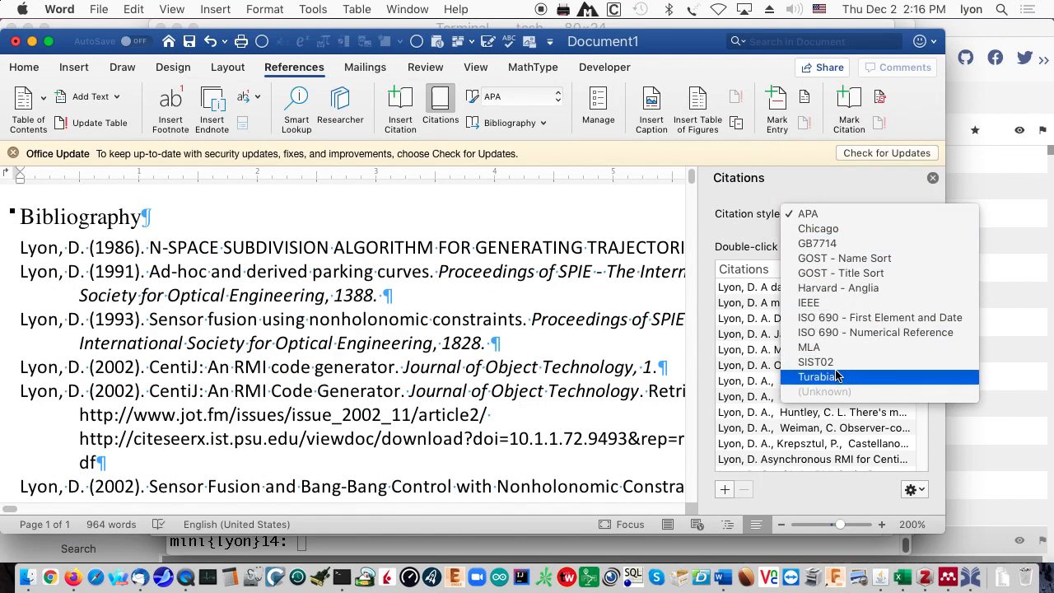
left_click(878, 333)
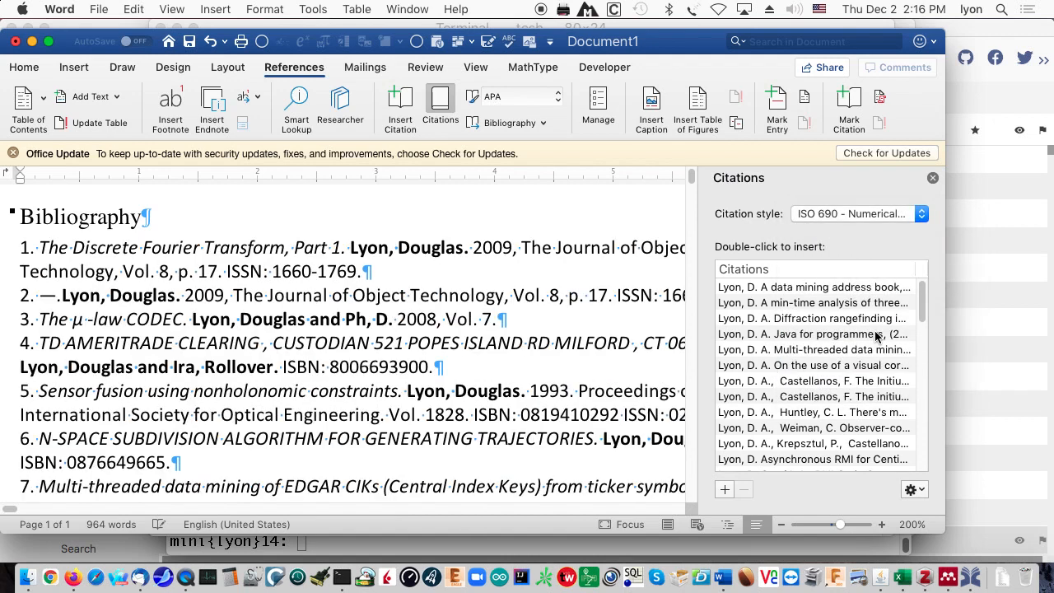
left_click(840, 214)
left_click(847, 172)
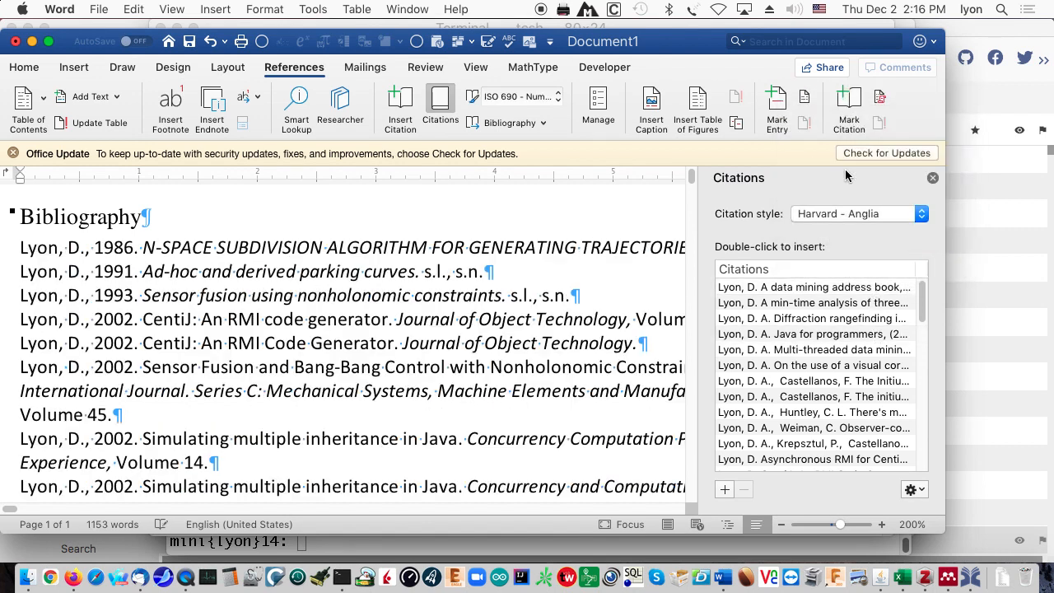
Step: Try the GOST - Name Sort, GB7714 and Chicago citation styles in turn and return the bibliography to IEEE
left_click(844, 214)
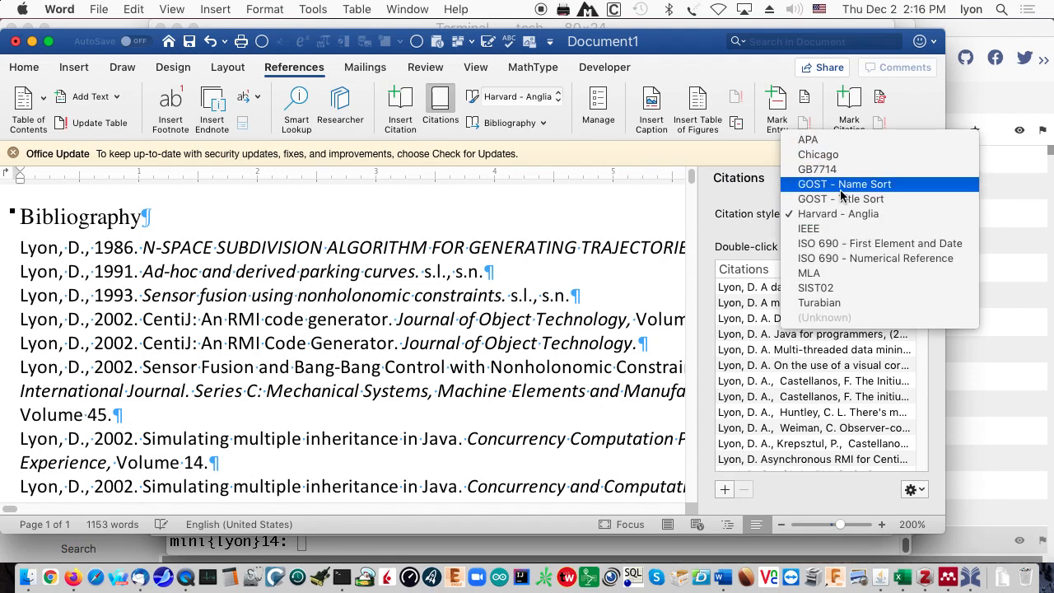
left_click(840, 188)
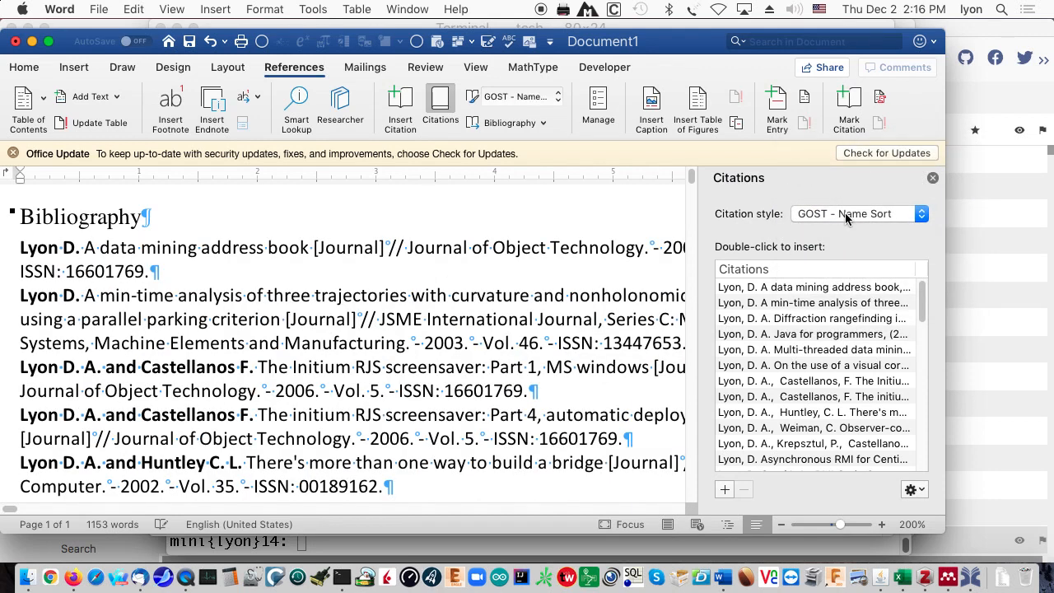
left_click(844, 212)
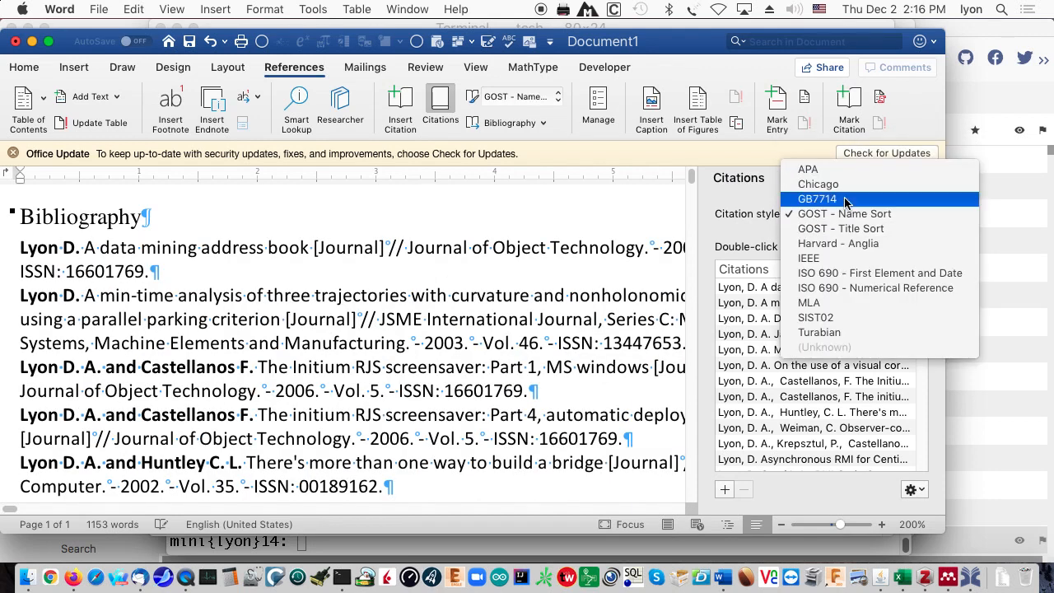
left_click(846, 201)
left_click(851, 218)
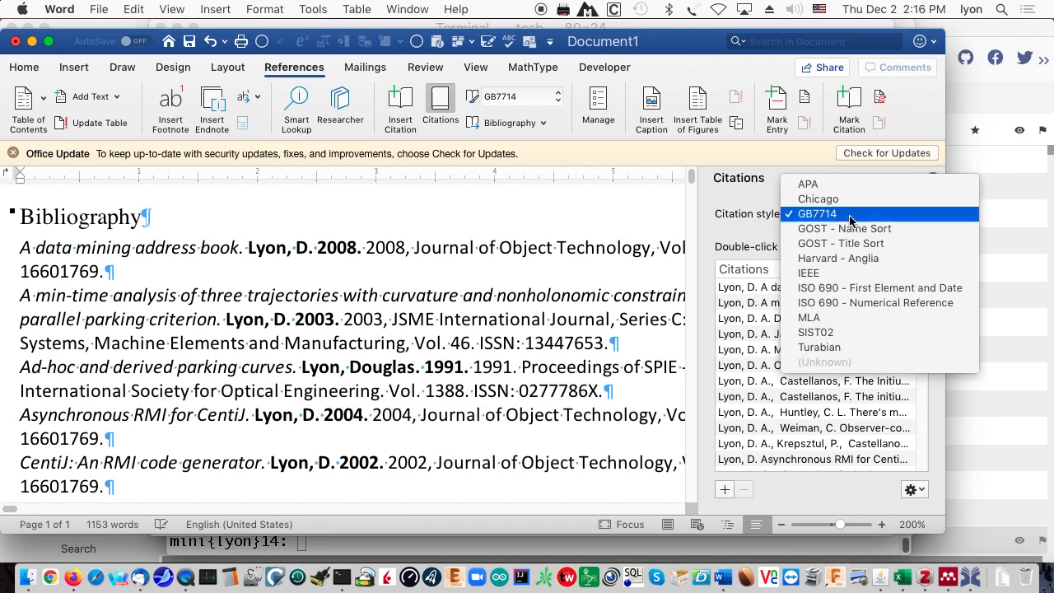
left_click(848, 199)
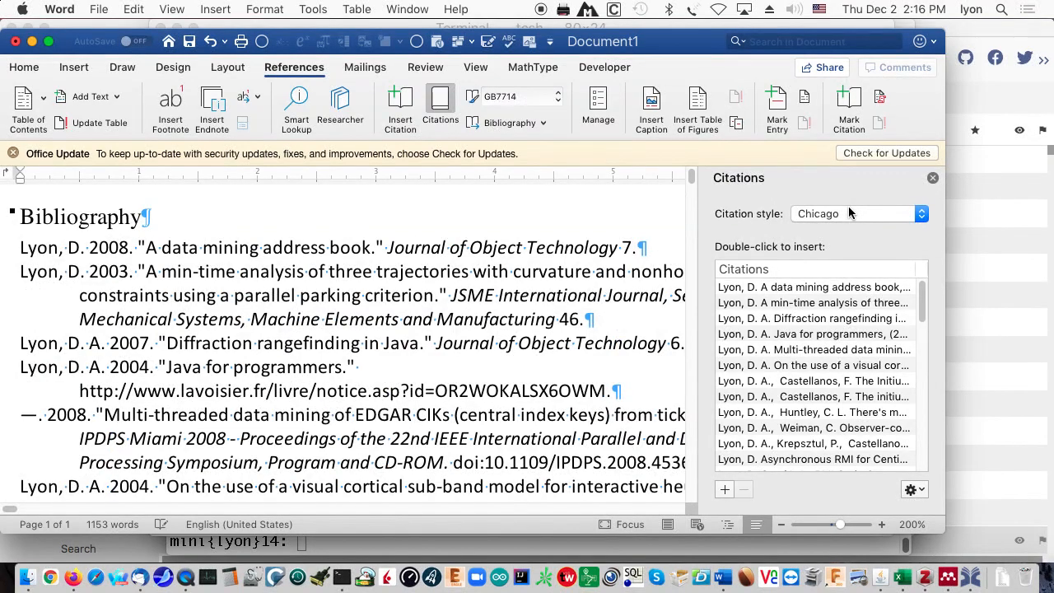
left_click(852, 217)
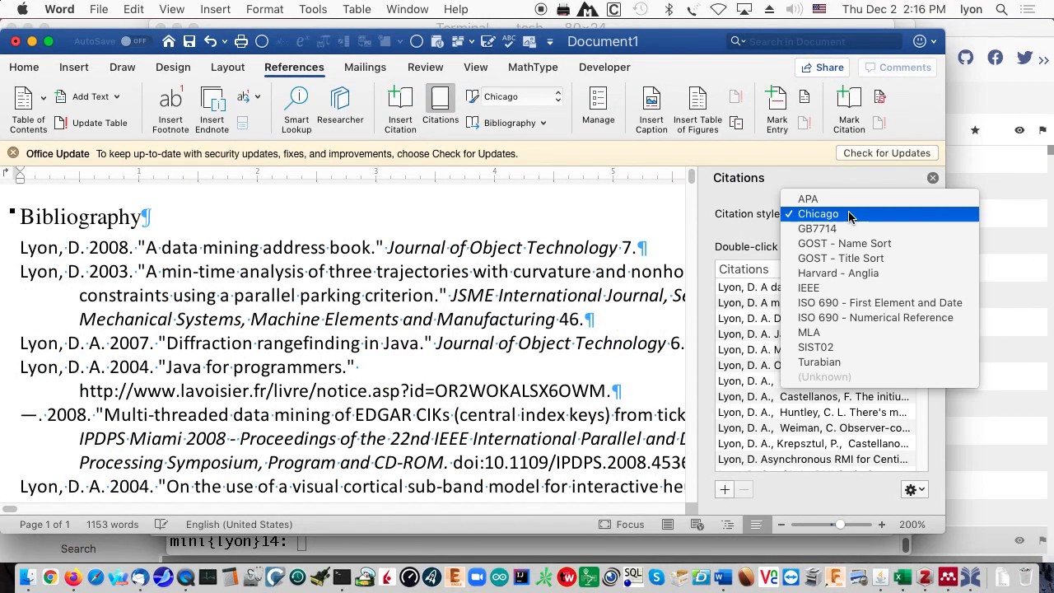
left_click(851, 293)
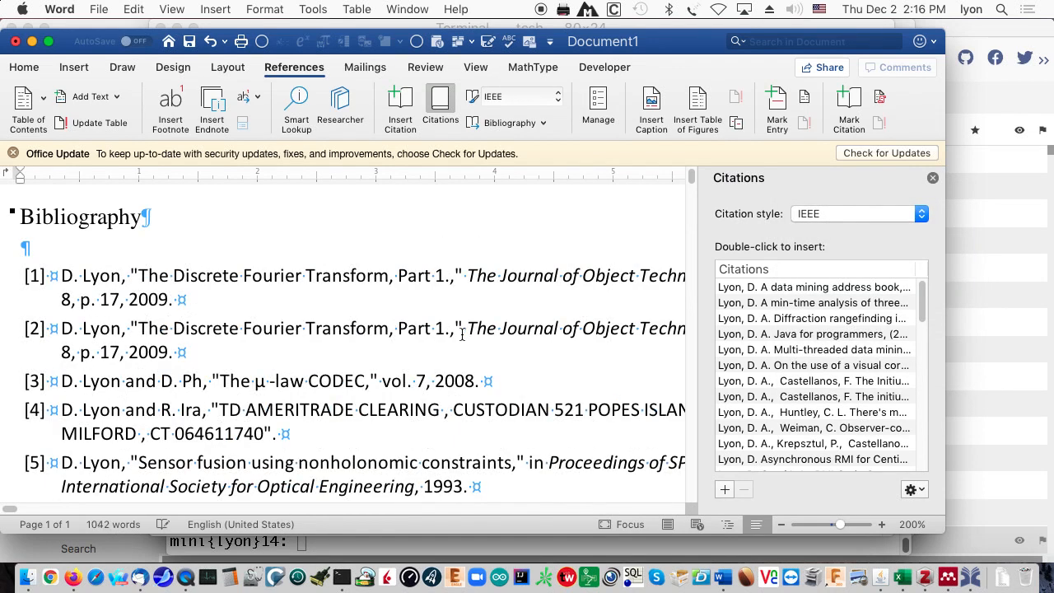